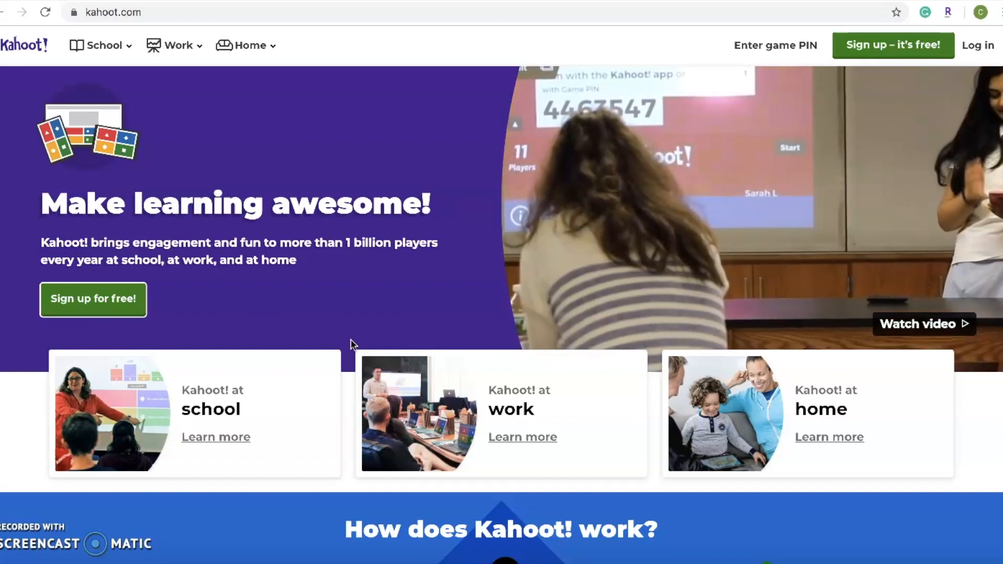
- Look over the homepage's explanation of how creating, hosting and playing a Kahoot! game works
{"action": "scroll", "coordinate": [350, 339], "scroll_direction": "down", "scroll_amount": 5}
{"action": "scroll", "coordinate": [350, 340], "scroll_direction": "down", "scroll_amount": 3}
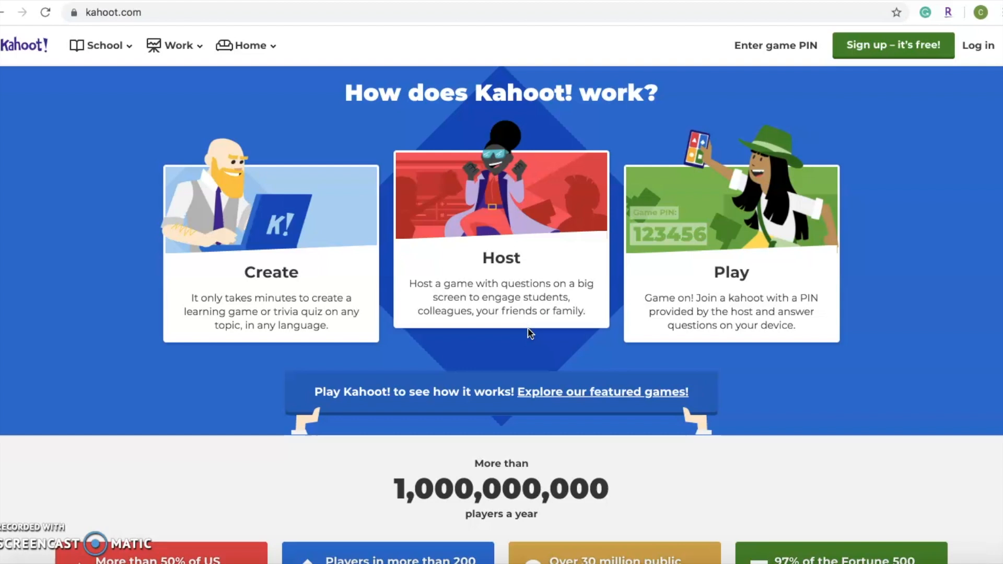
{"action": "left_click", "coordinate": [568, 293]}
{"action": "left_click", "coordinate": [601, 254]}
{"action": "scroll", "coordinate": [916, 143], "scroll_direction": "up", "scroll_amount": 10}
{"action": "scroll", "coordinate": [919, 136], "scroll_direction": "down", "scroll_amount": 1}
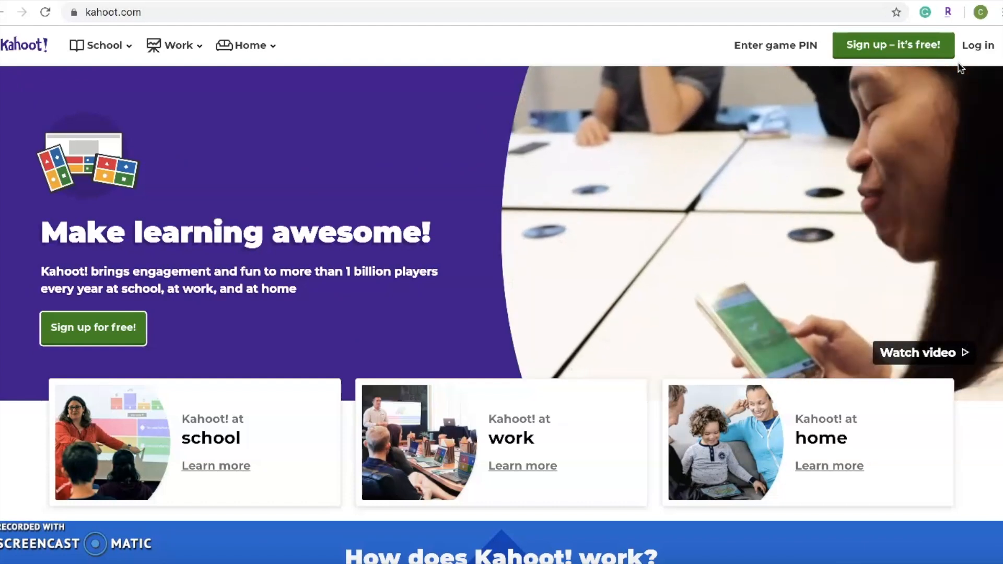
- Log in to the account and start a new blank kahoot instead of using one of the templates
{"action": "left_click", "coordinate": [993, 45]}
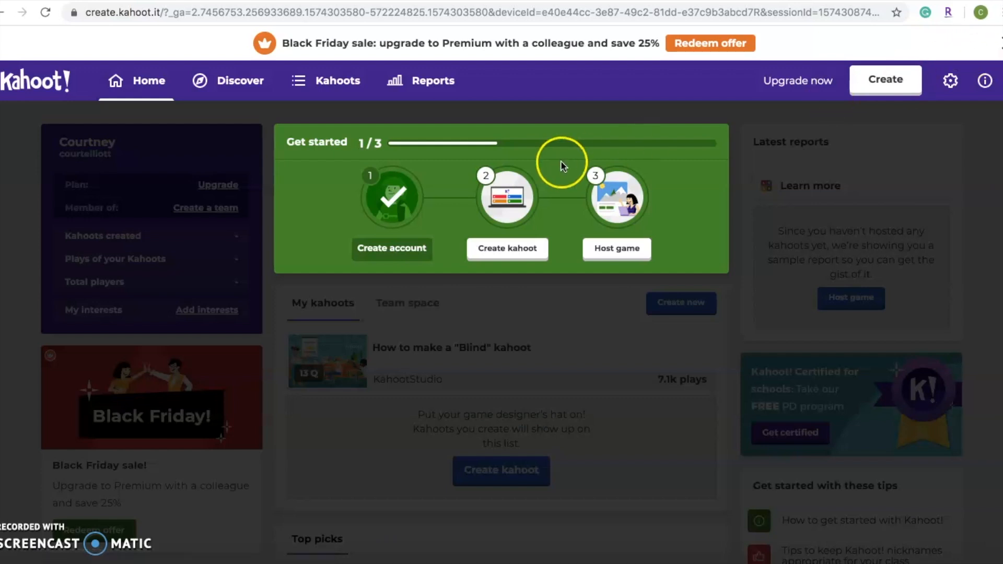
{"action": "left_click", "coordinate": [524, 250]}
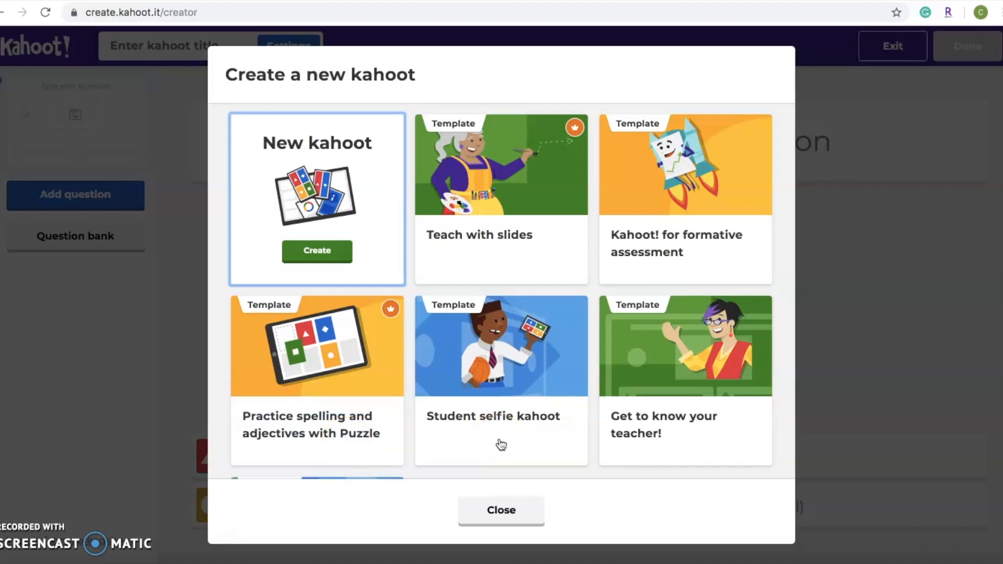
{"action": "scroll", "coordinate": [501, 445], "scroll_direction": "down", "scroll_amount": 3}
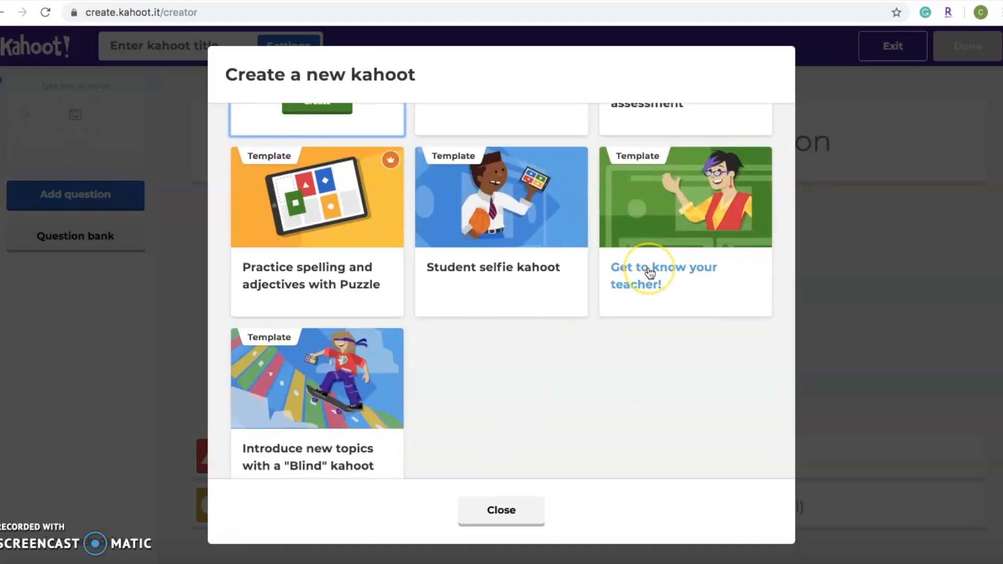
{"action": "scroll", "coordinate": [649, 272], "scroll_direction": "down", "scroll_amount": 1}
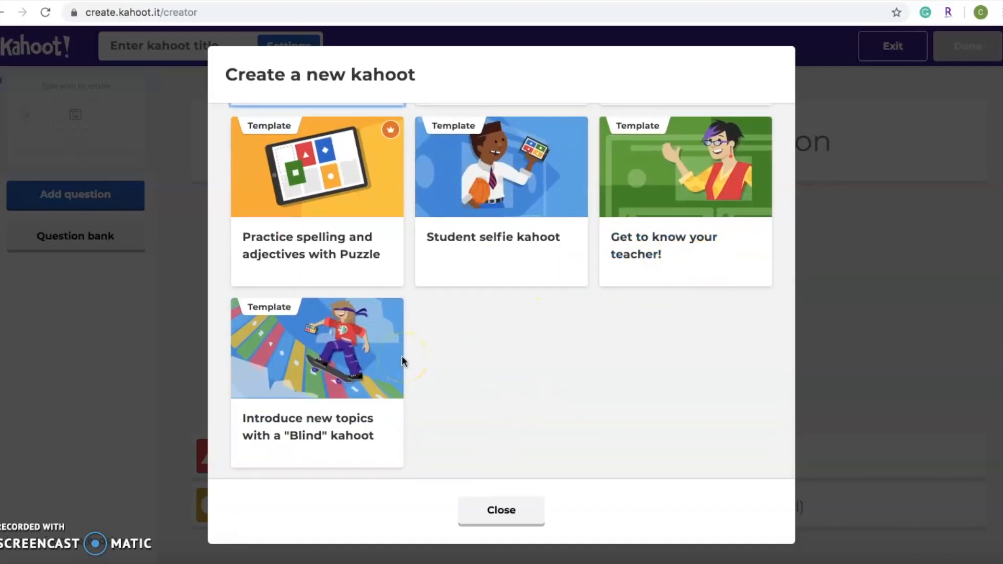
{"action": "scroll", "coordinate": [433, 342], "scroll_direction": "up", "scroll_amount": 4}
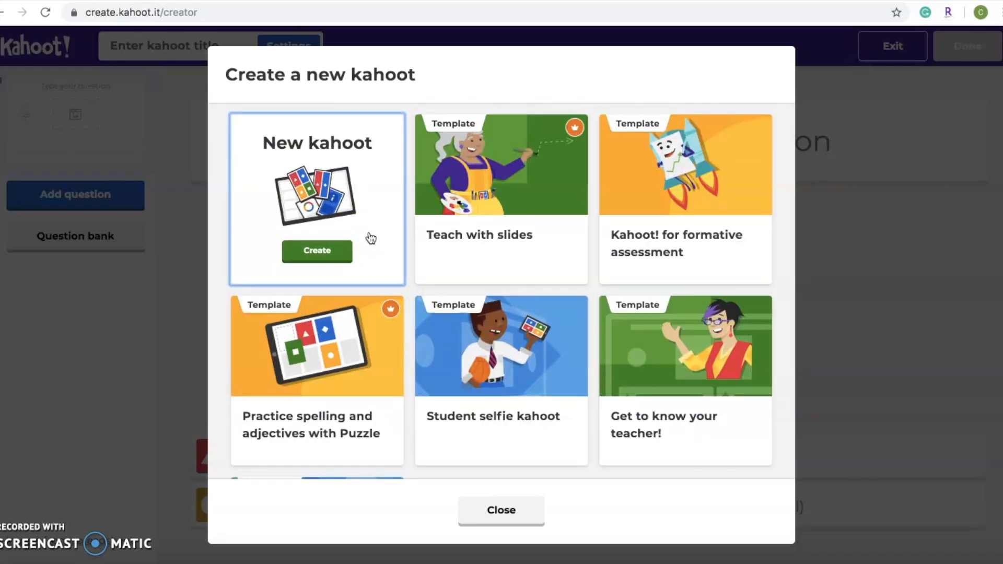
{"action": "left_click", "coordinate": [339, 250]}
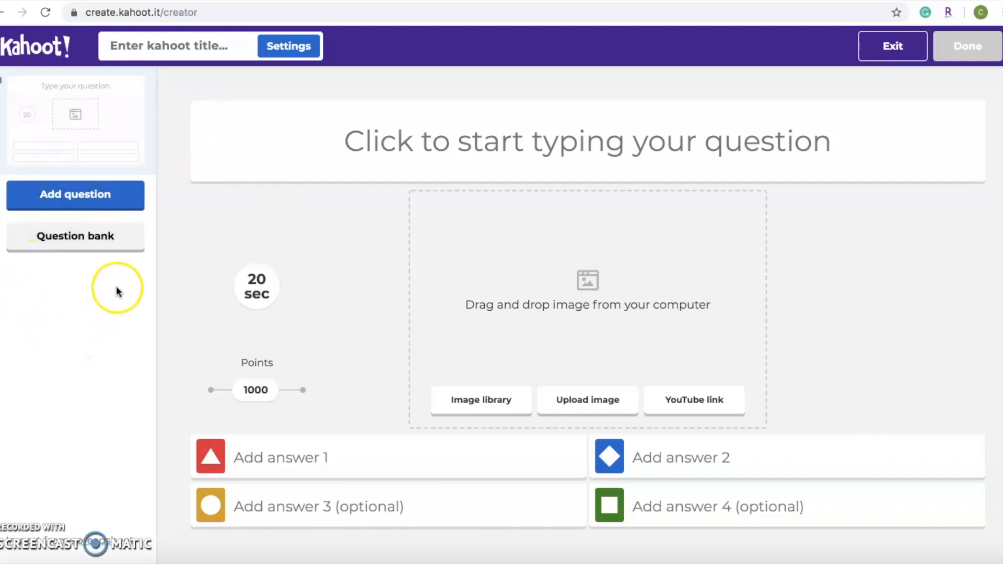
{"action": "left_click", "coordinate": [94, 203]}
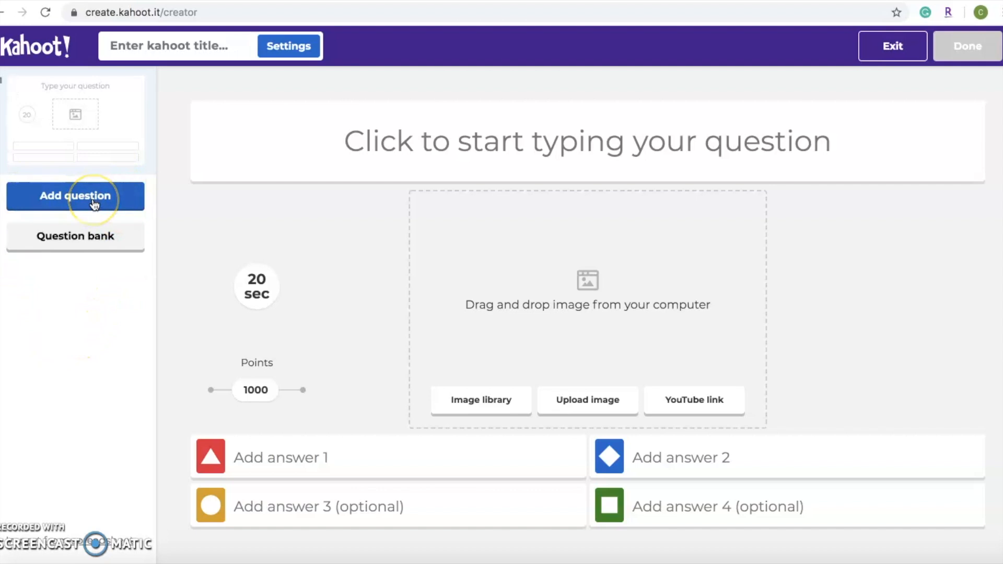
{"action": "left_click", "coordinate": [124, 251]}
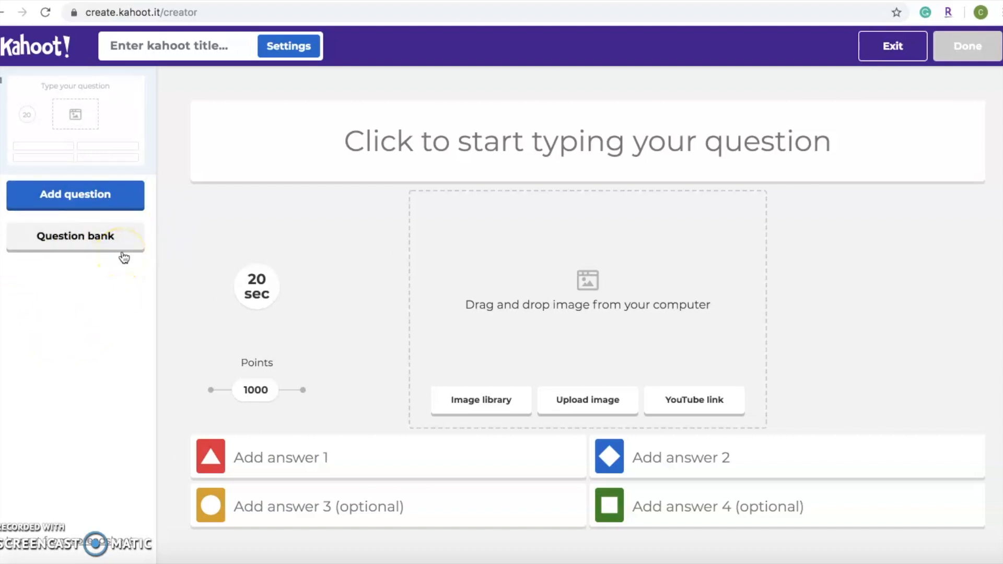
- Enter "What is the capital of New York?" as the first question, correcting the spelling of "capital"
{"action": "left_click", "coordinate": [327, 143]}
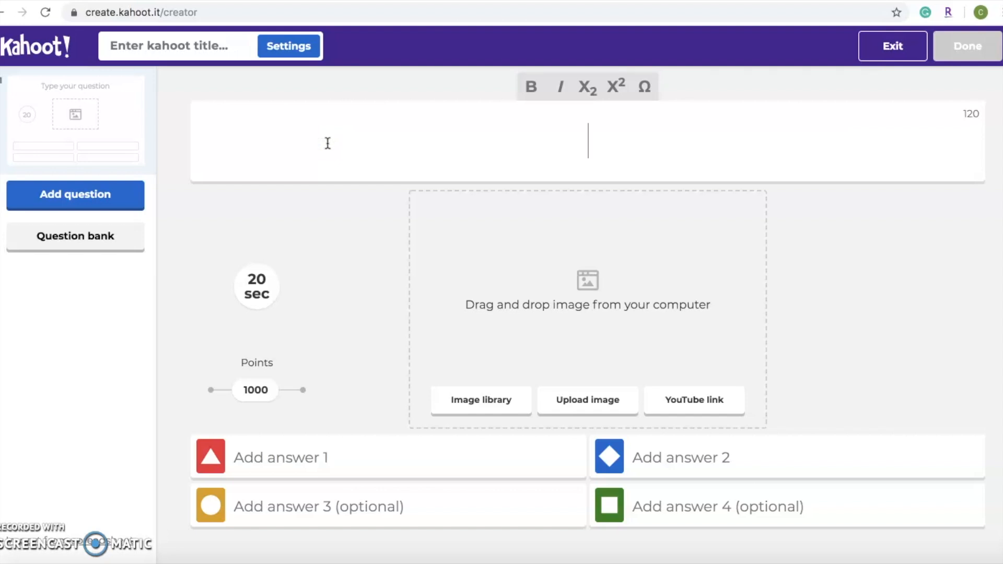
{"action": "type", "text": "Wha"}
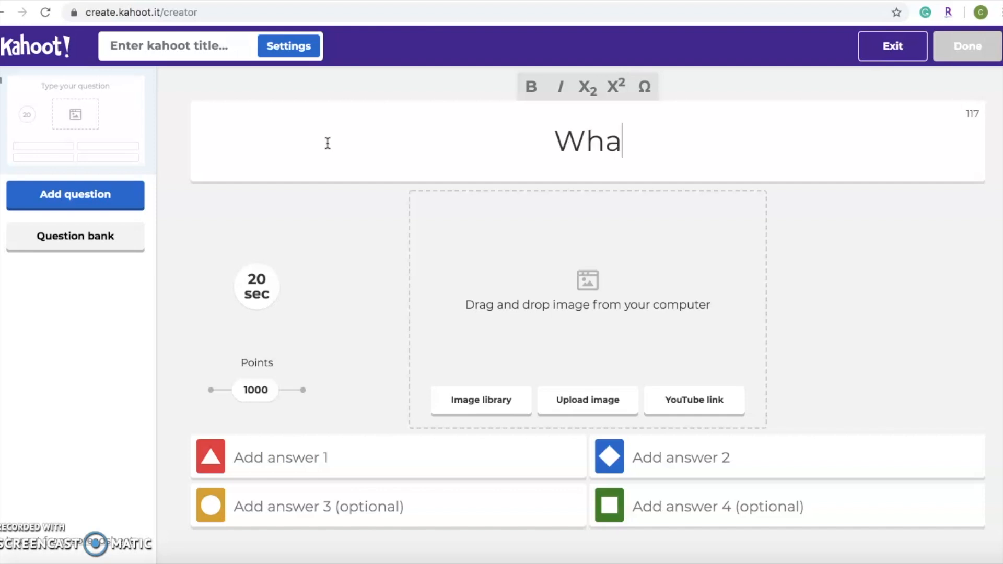
{"action": "type", "text": "t is the captial "}
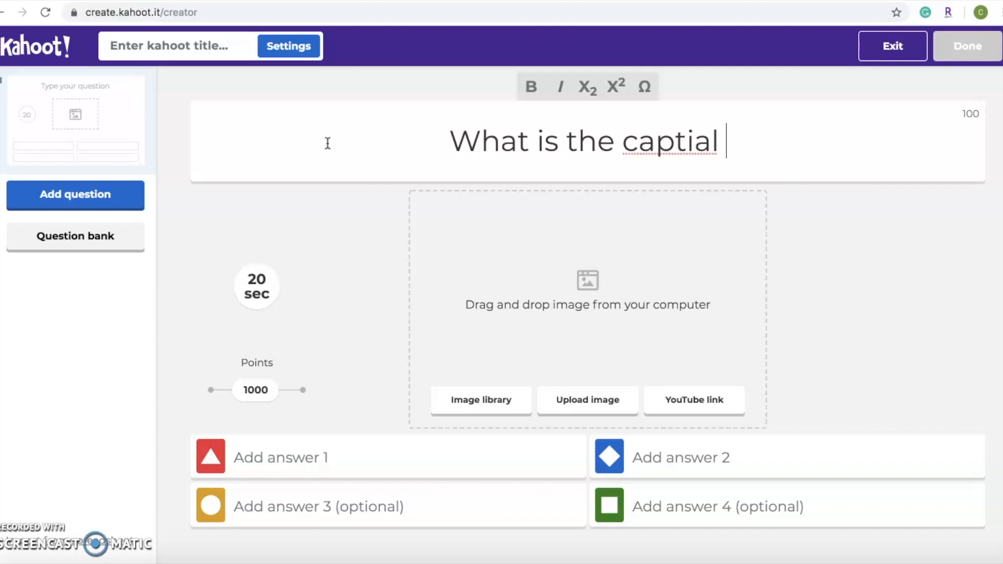
{"action": "type", "text": "of Ne"}
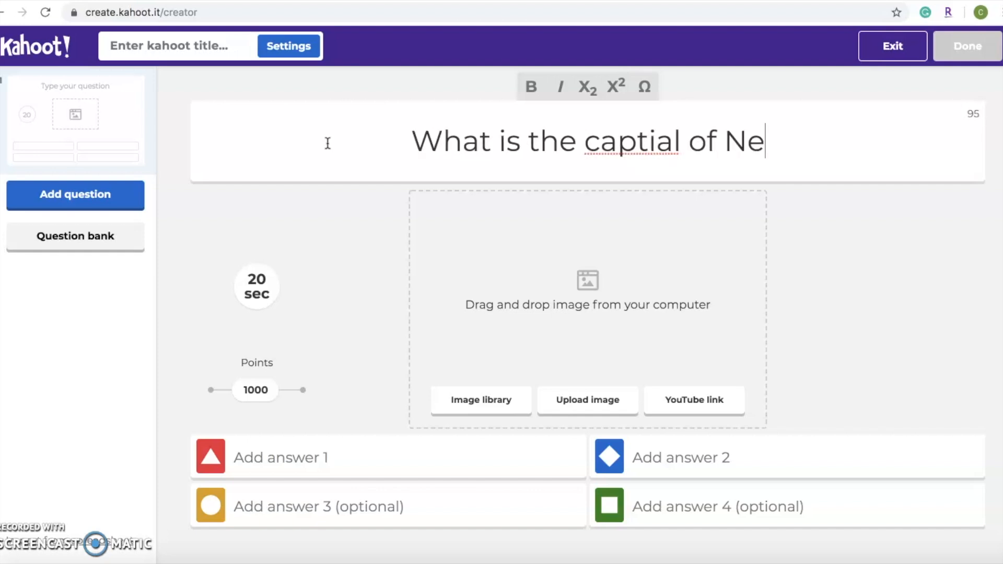
{"action": "type", "text": "w York?"}
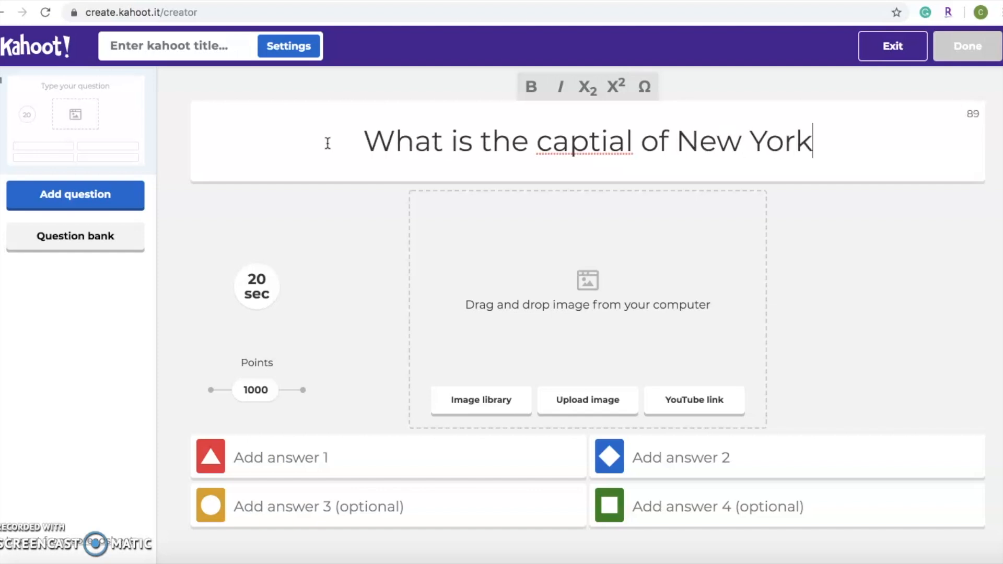
{"action": "left_click", "coordinate": [602, 144]}
{"action": "right_click", "coordinate": [602, 144]}
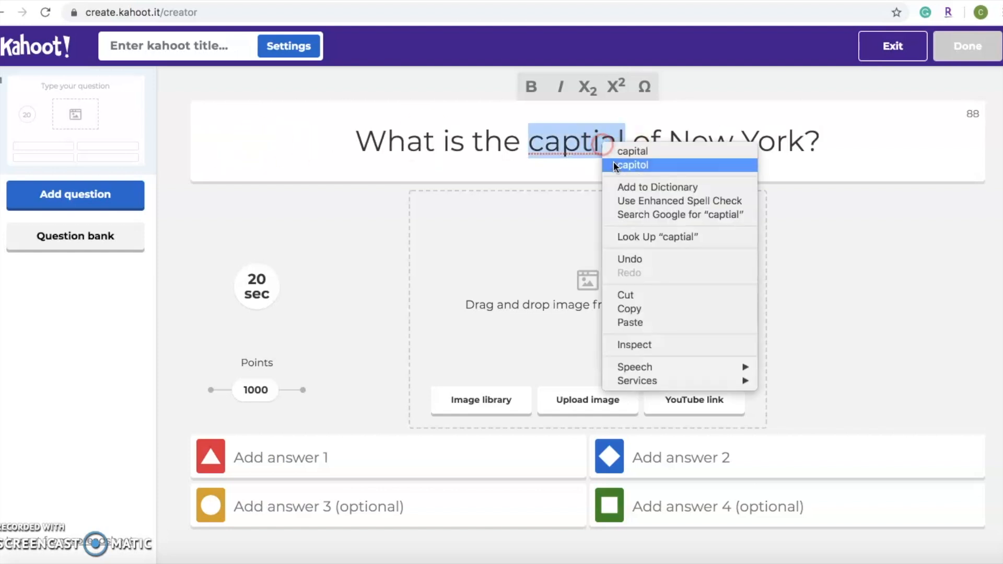
{"action": "left_click", "coordinate": [617, 152]}
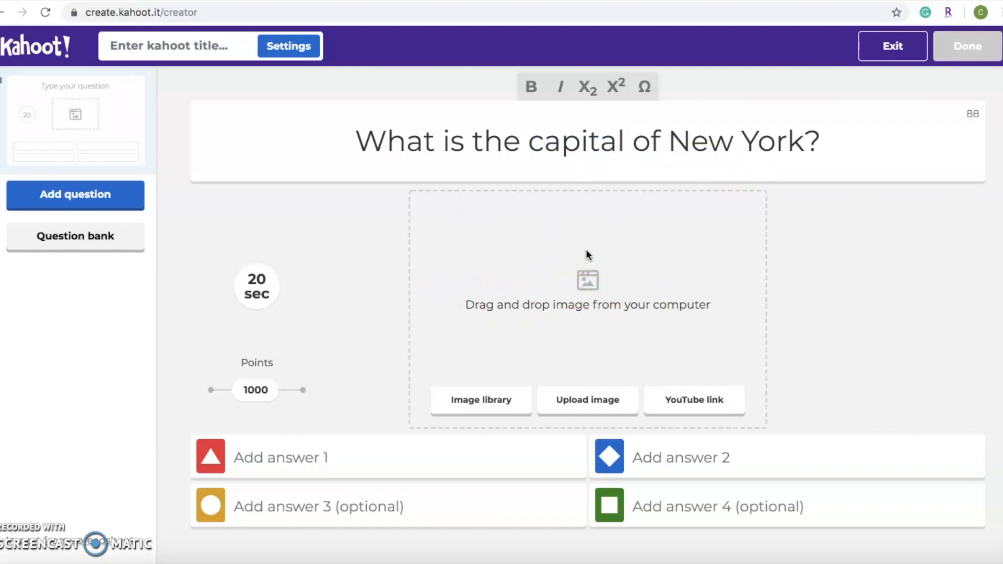
- Browse the image library's popular pictures and its Animals, Arts, Business and Current Events categories
{"action": "left_click", "coordinate": [499, 402]}
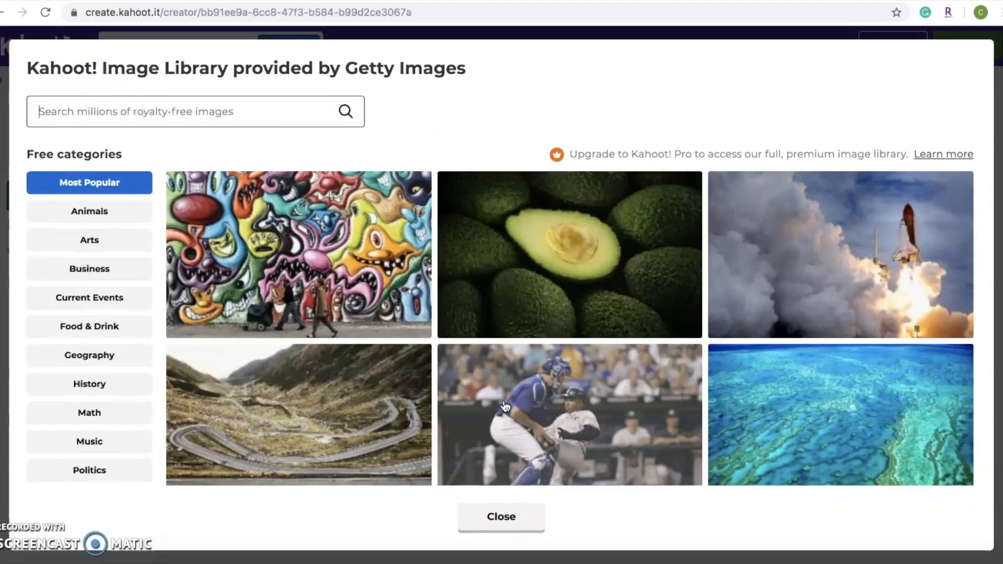
{"action": "scroll", "coordinate": [505, 406], "scroll_direction": "down", "scroll_amount": 10}
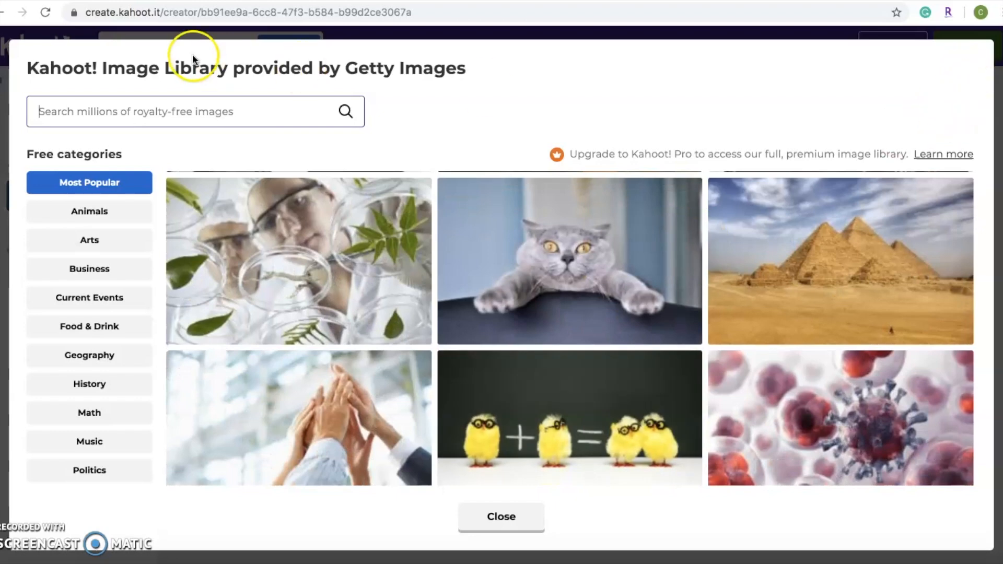
{"action": "left_click", "coordinate": [75, 213]}
{"action": "left_click", "coordinate": [104, 246]}
{"action": "left_click", "coordinate": [107, 273]}
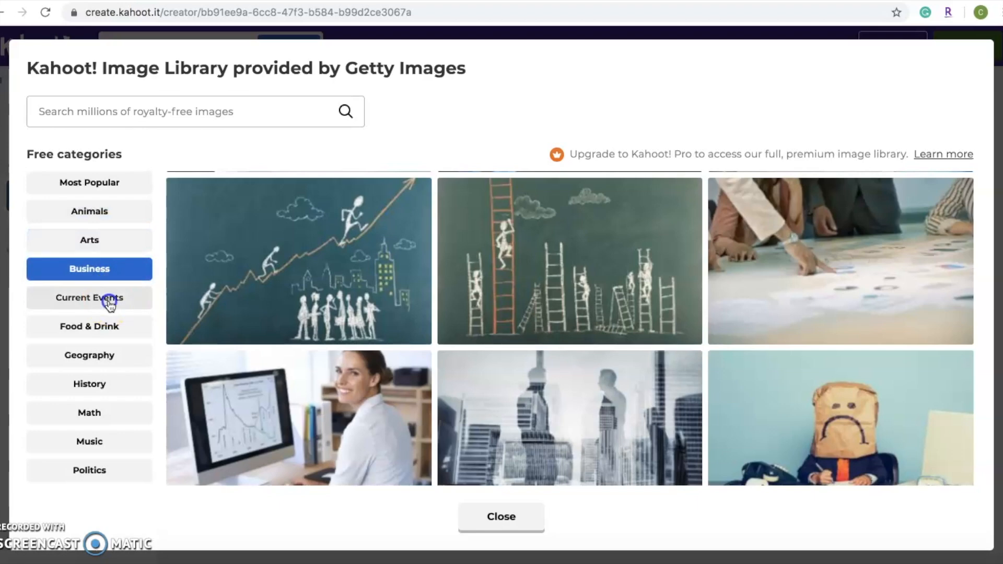
{"action": "left_click", "coordinate": [109, 301]}
- Search the image library for "city" and close it without choosing a picture
{"action": "left_click", "coordinate": [128, 116]}
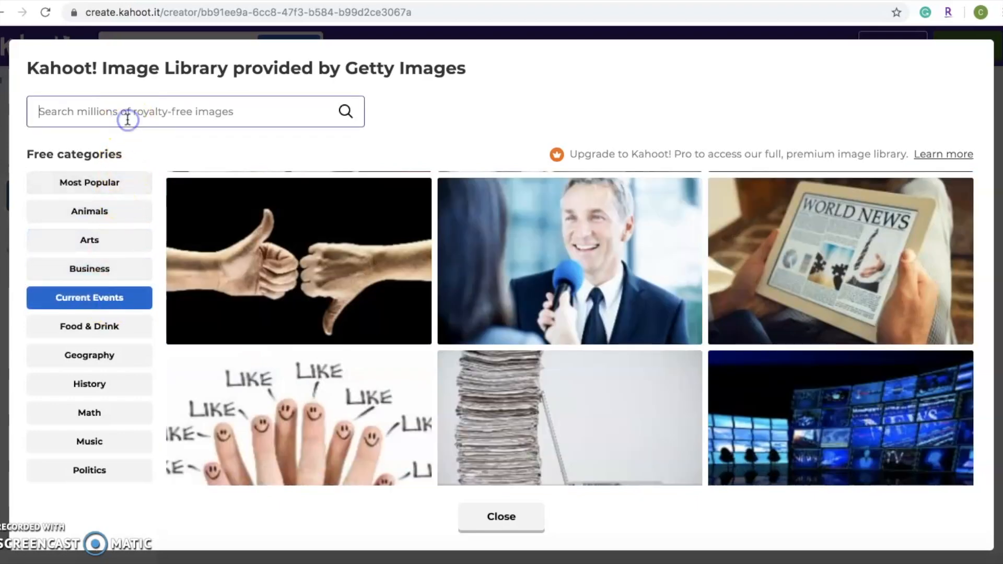
{"action": "type", "text": "city"}
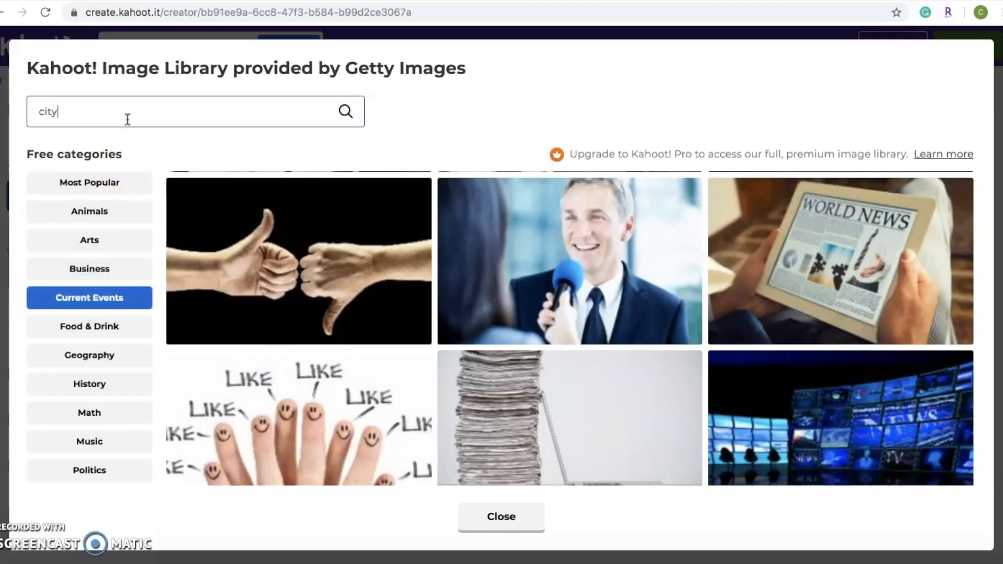
{"action": "key", "text": "Return"}
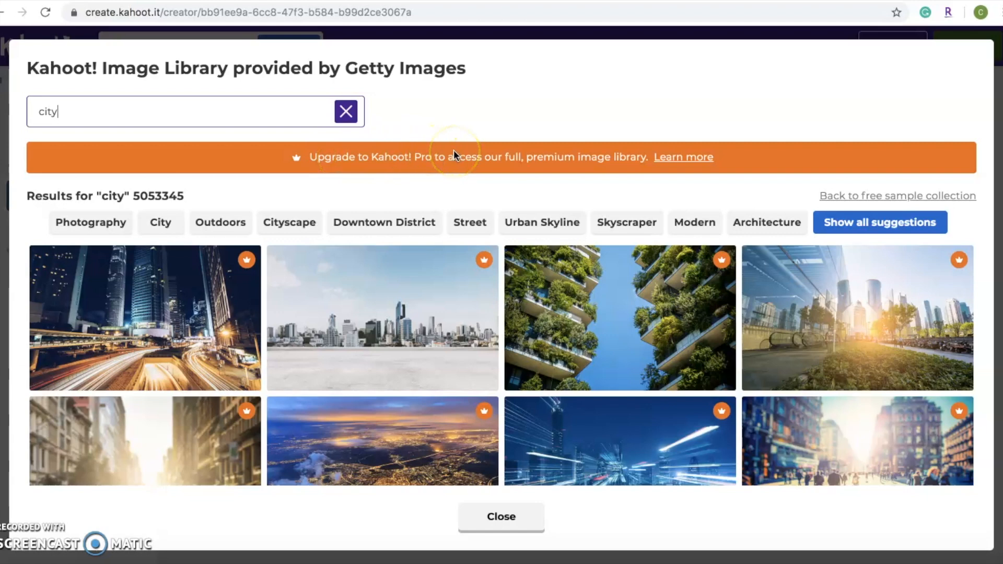
{"action": "left_click", "coordinate": [511, 517]}
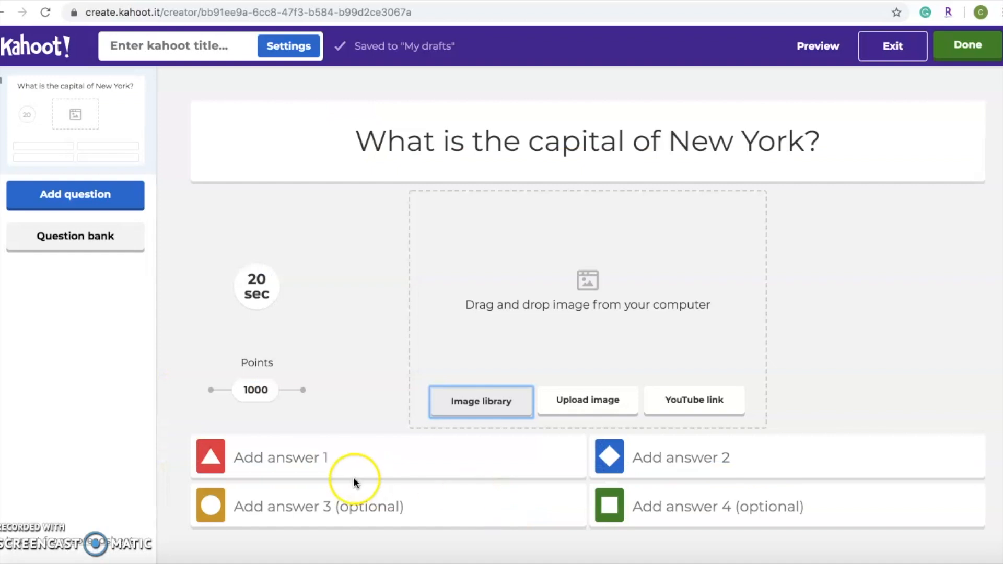
- Fill in the four answers in order as Albany, Georgia, New York City and Brooklyn, and mark Albany as correct
{"action": "left_click", "coordinate": [313, 456]}
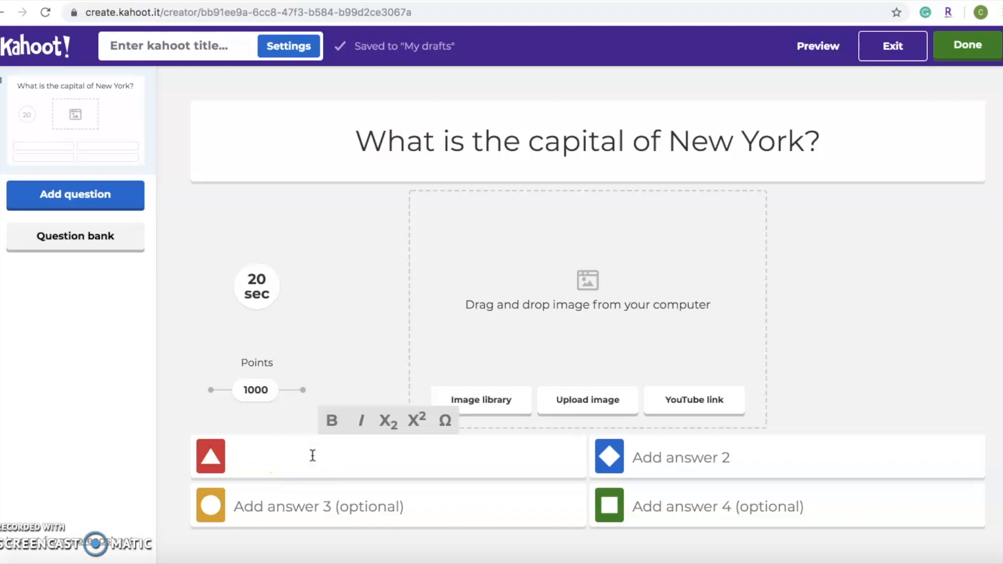
{"action": "type", "text": "Albany"}
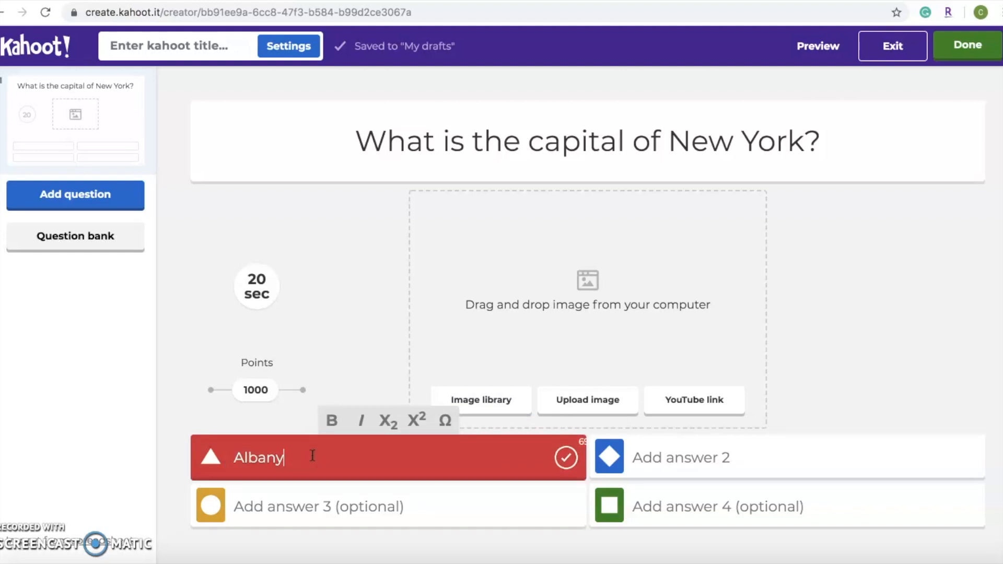
{"action": "left_click", "coordinate": [699, 460]}
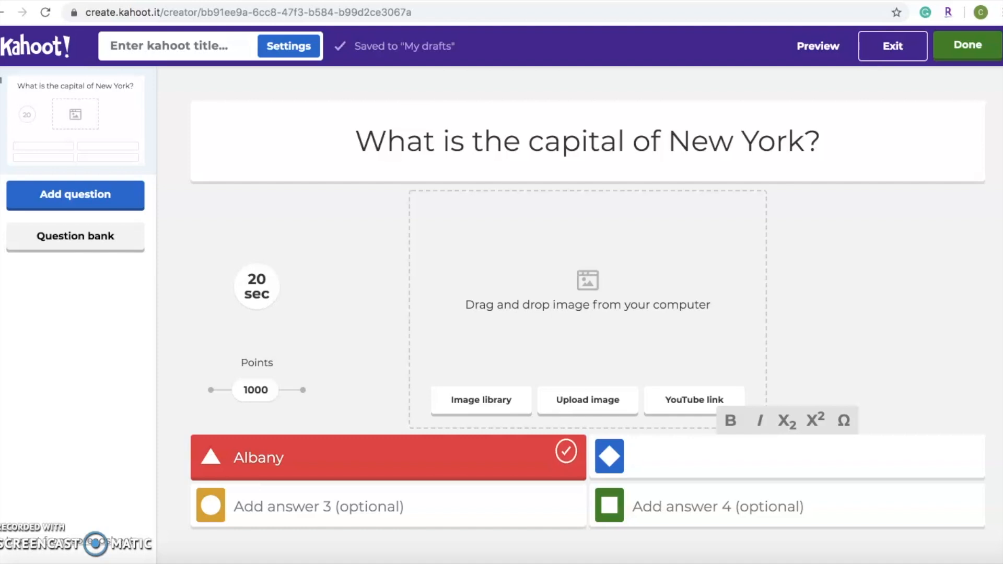
{"action": "type", "text": "Georgia"}
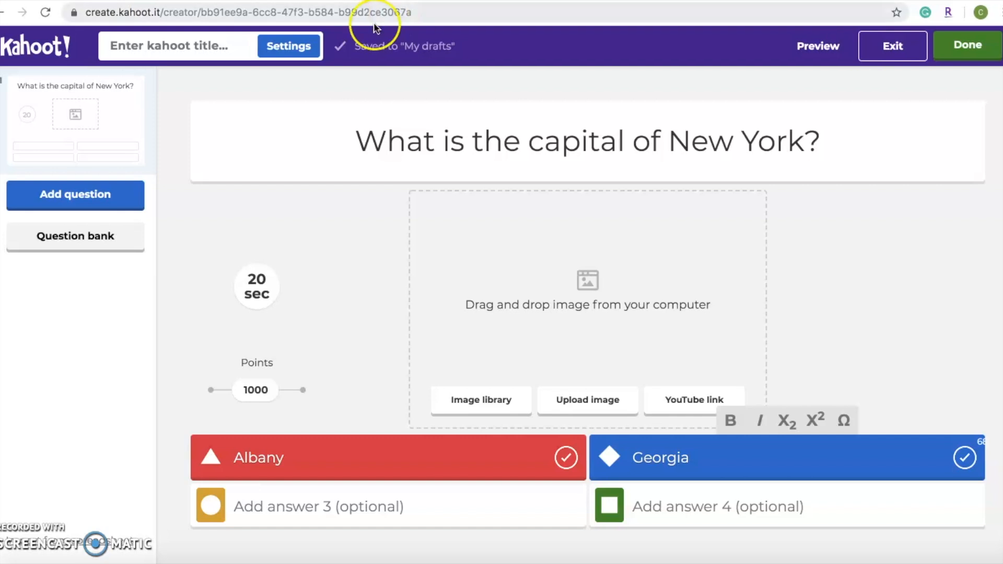
{"action": "left_click", "coordinate": [390, 508]}
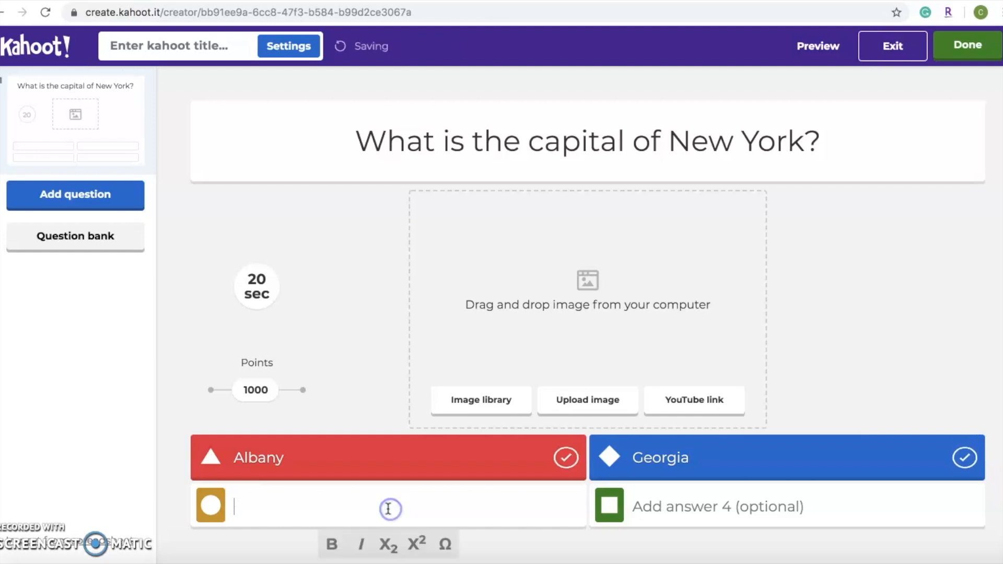
{"action": "type", "text": "Ne"}
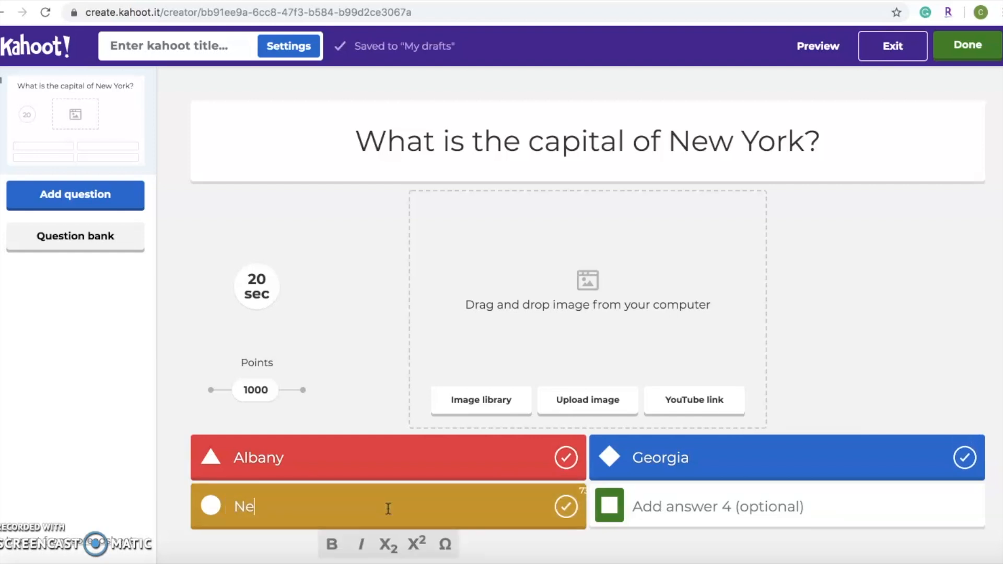
{"action": "type", "text": "w York City"}
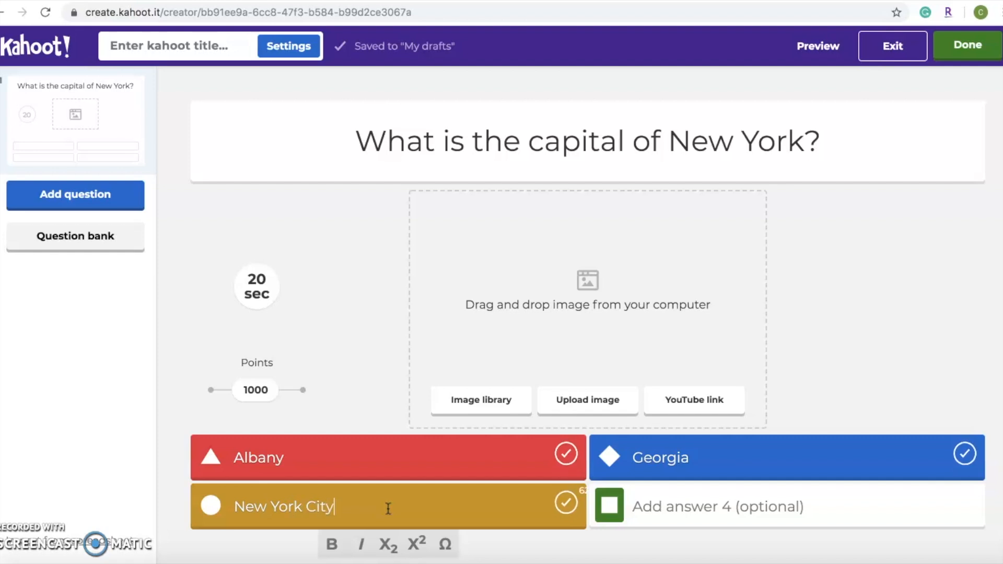
{"action": "left_click", "coordinate": [557, 524]}
{"action": "left_click", "coordinate": [658, 505]}
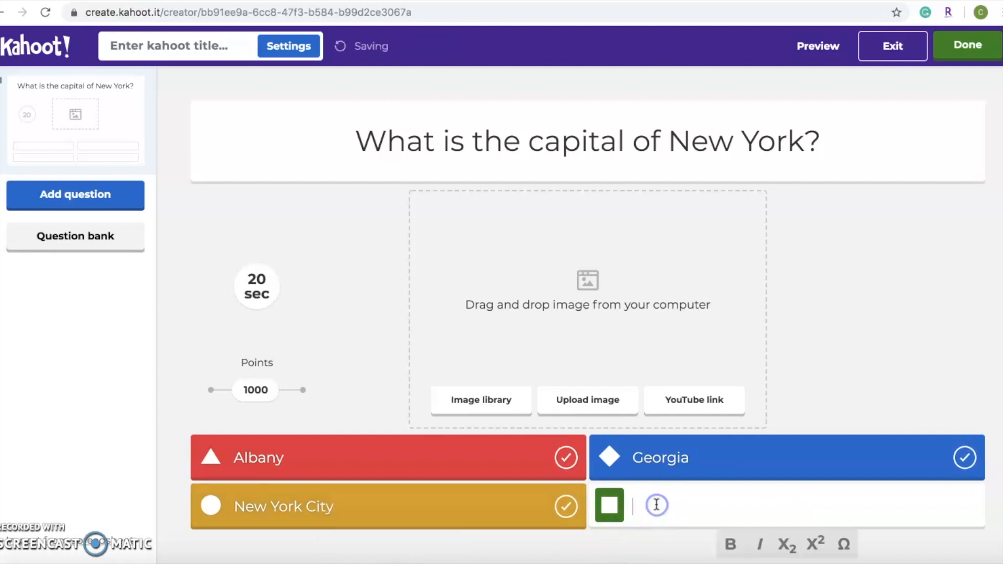
{"action": "type", "text": "Brooklyn"}
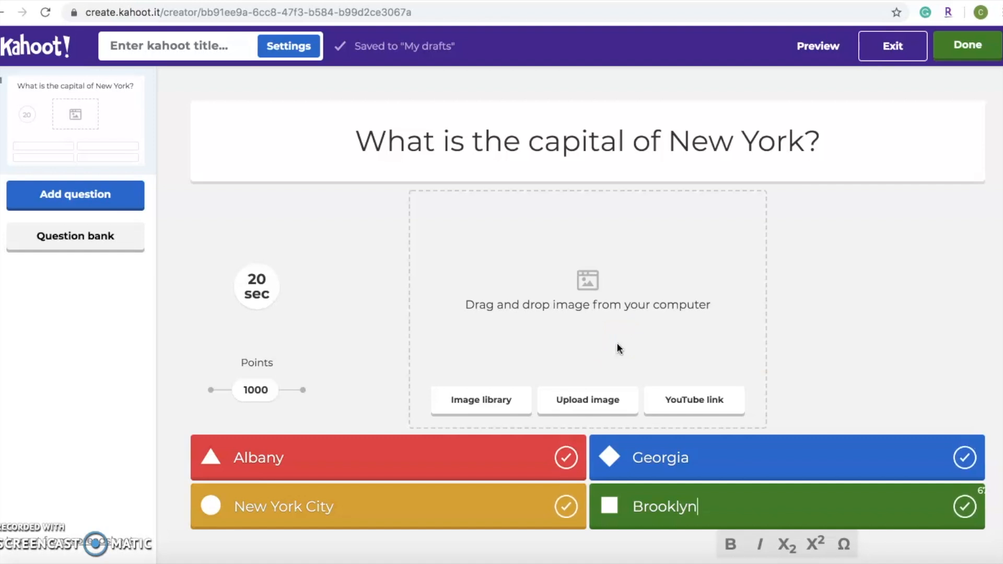
{"action": "left_click", "coordinate": [565, 458]}
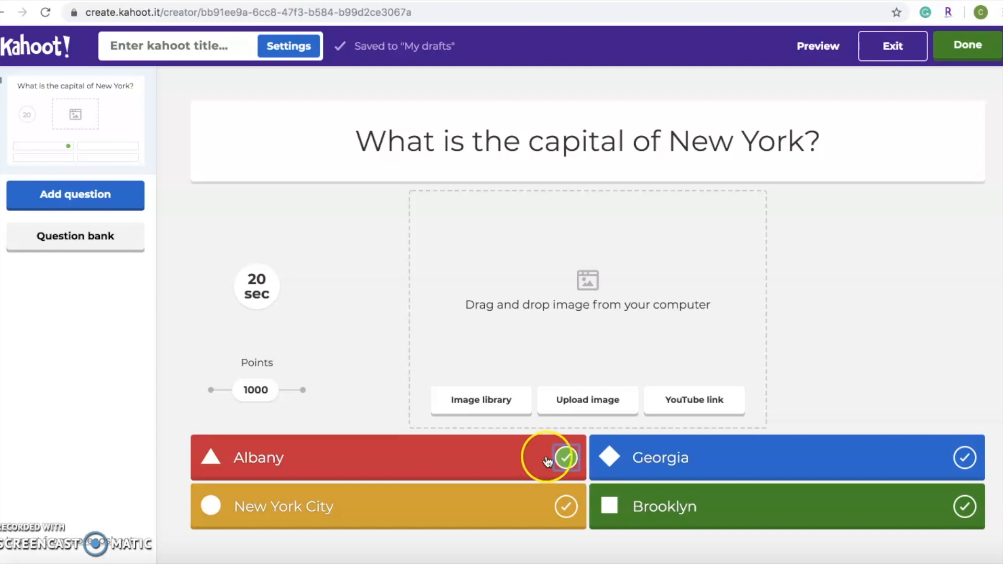
- Switch the first question's time limit to 5 seconds and then back to 20 seconds
{"action": "left_click", "coordinate": [265, 301]}
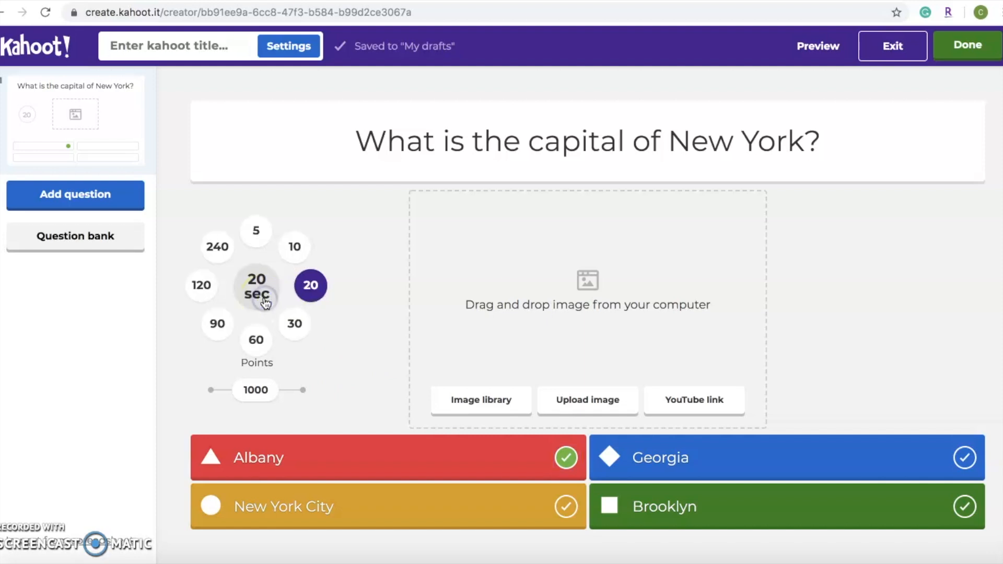
{"action": "left_click", "coordinate": [256, 233]}
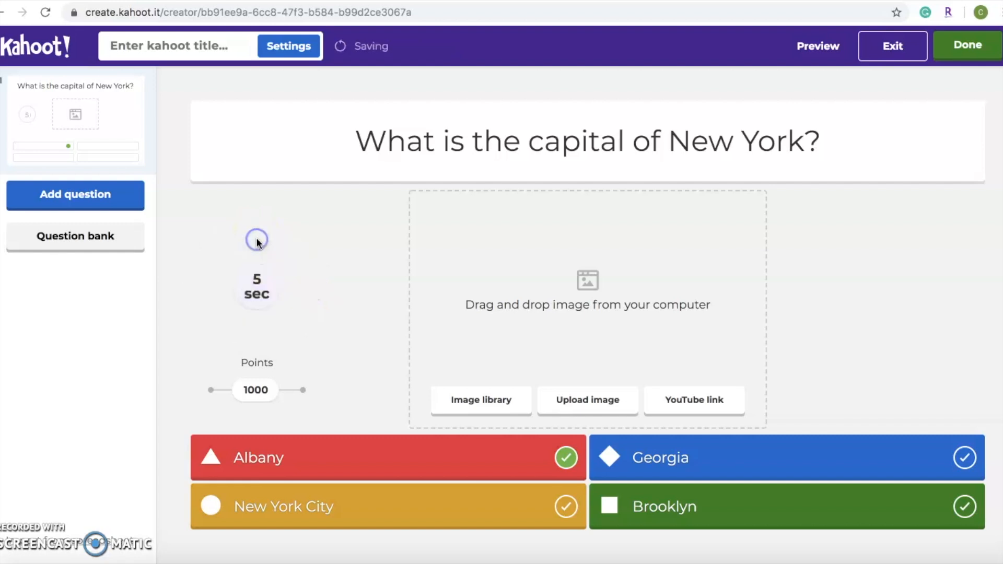
{"action": "left_click", "coordinate": [264, 295]}
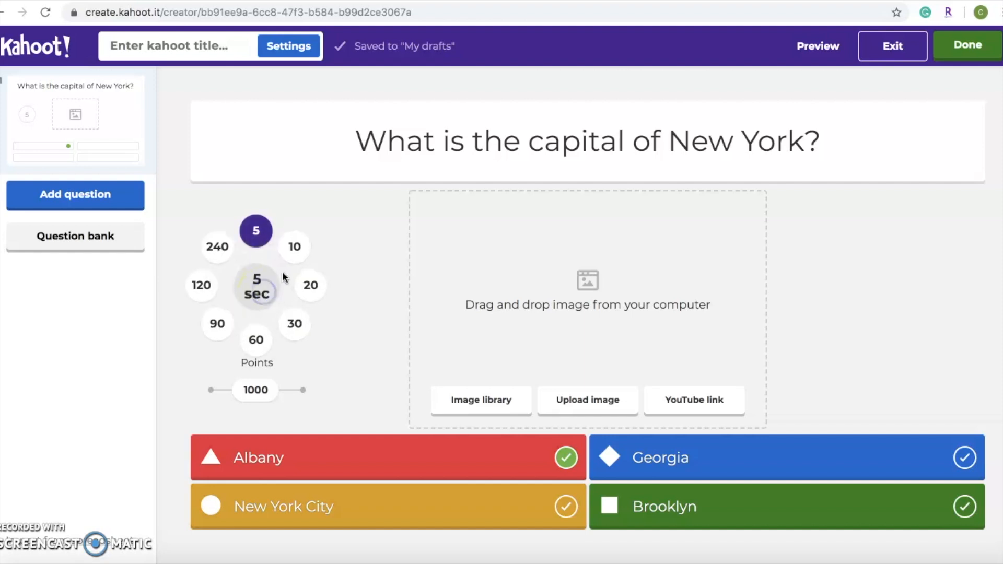
{"action": "left_click", "coordinate": [313, 283]}
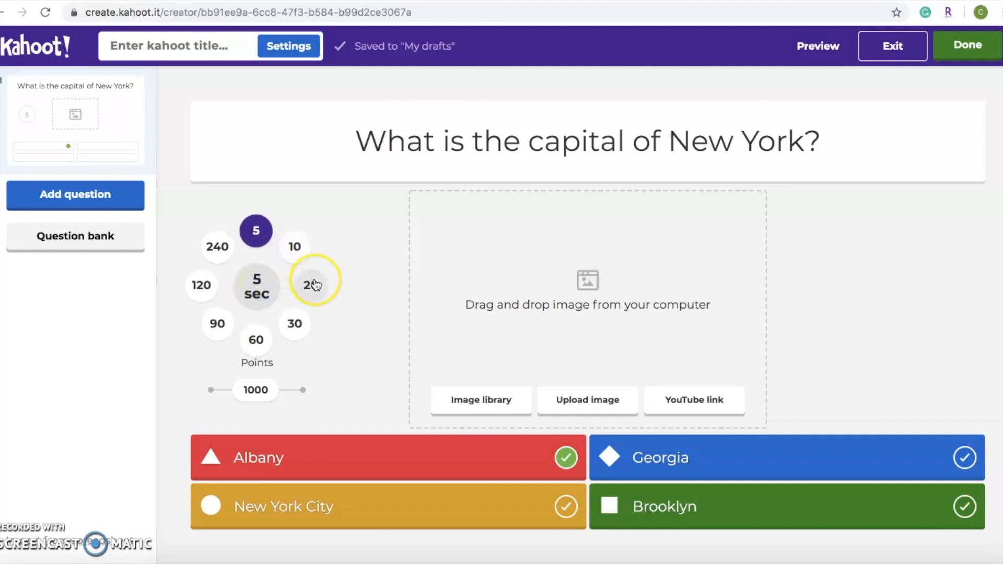
{"action": "left_click", "coordinate": [298, 328]}
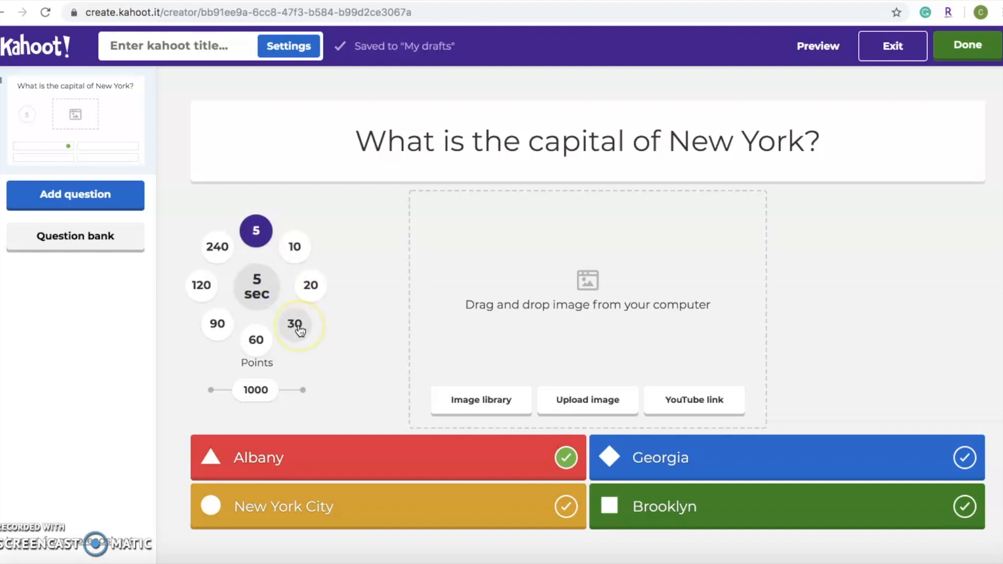
{"action": "left_click", "coordinate": [258, 352]}
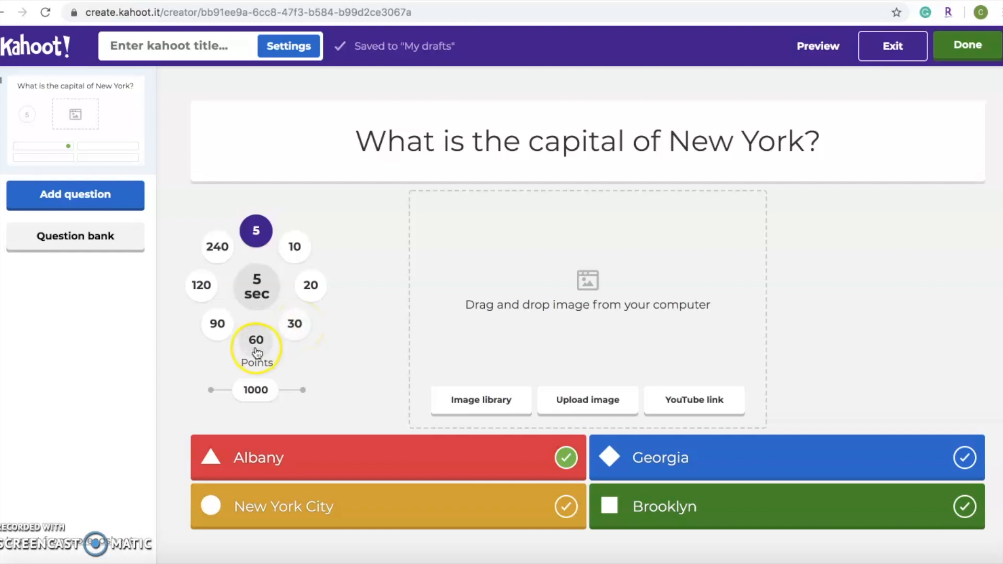
{"action": "left_click", "coordinate": [208, 302]}
{"action": "left_click", "coordinate": [226, 260]}
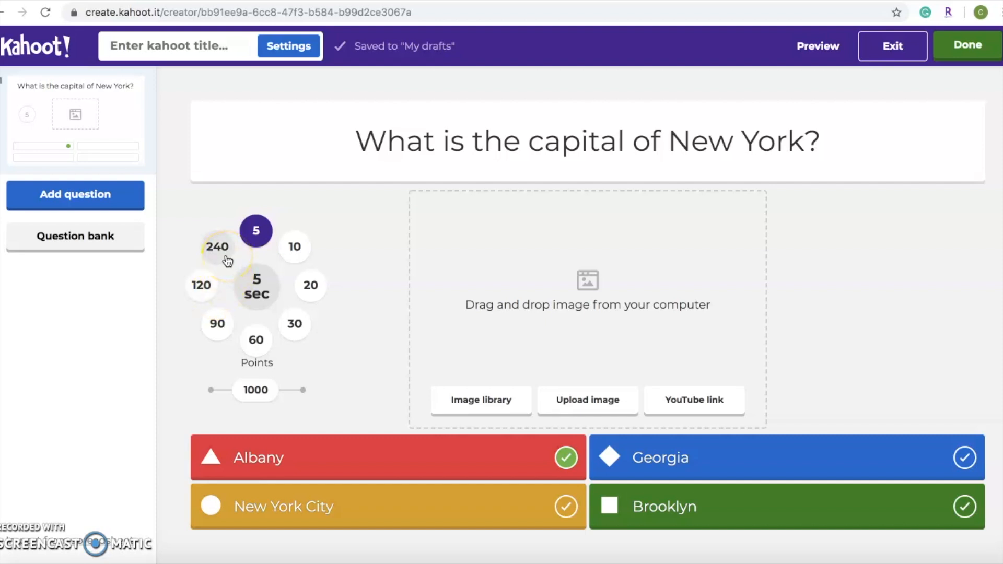
{"action": "left_click", "coordinate": [314, 290]}
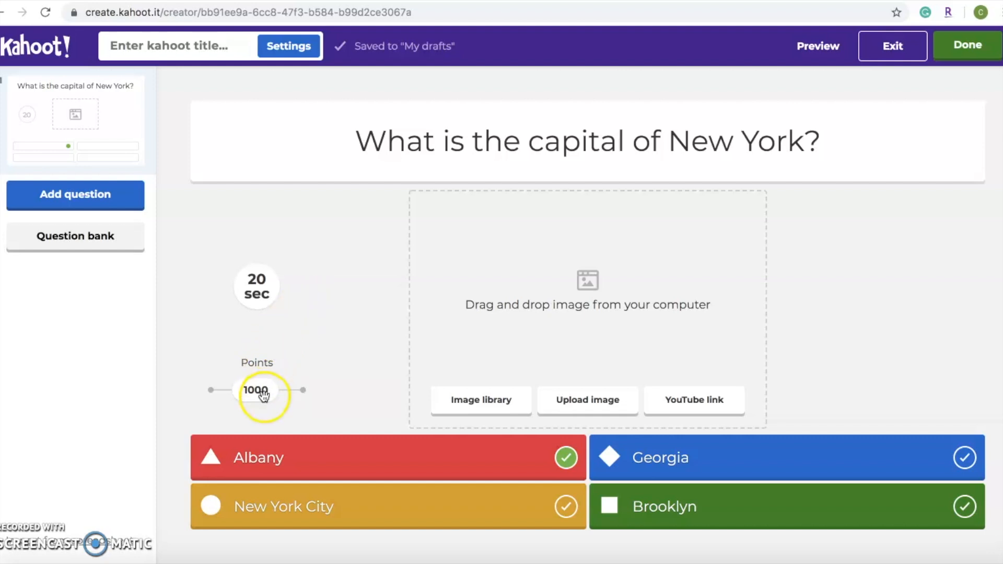
- Try 0 and 1000 points for the first question, finally setting its points to 2000
{"action": "left_click_drag", "start_coordinate": [264, 396], "coordinate": [212, 403]}
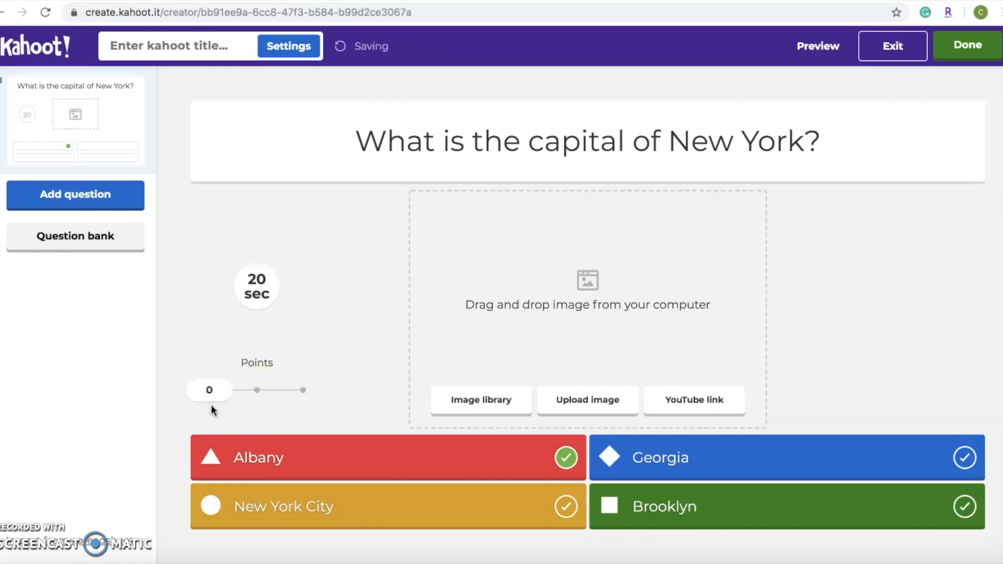
{"action": "left_click_drag", "start_coordinate": [209, 390], "coordinate": [258, 392]}
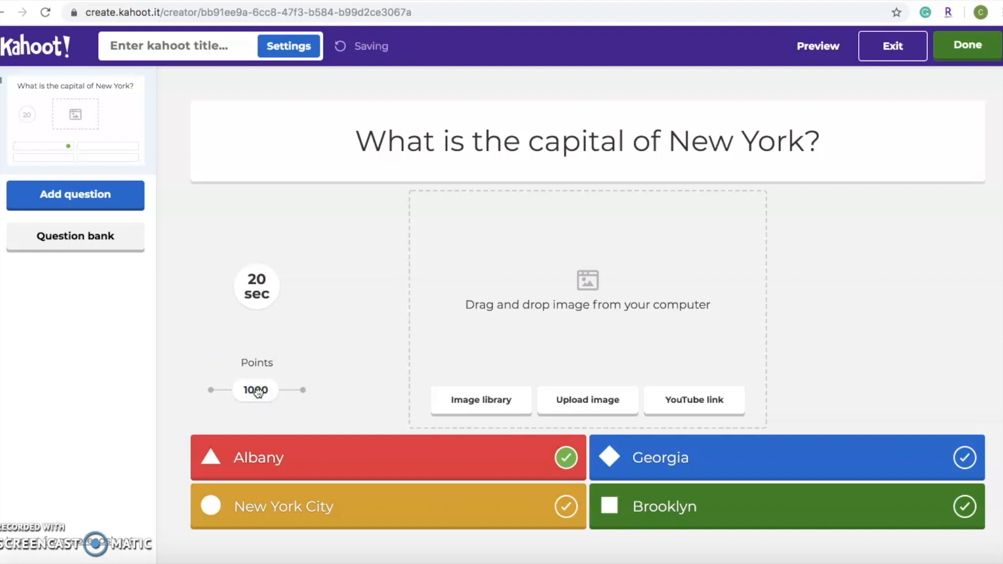
{"action": "left_click_drag", "start_coordinate": [264, 394], "coordinate": [298, 396]}
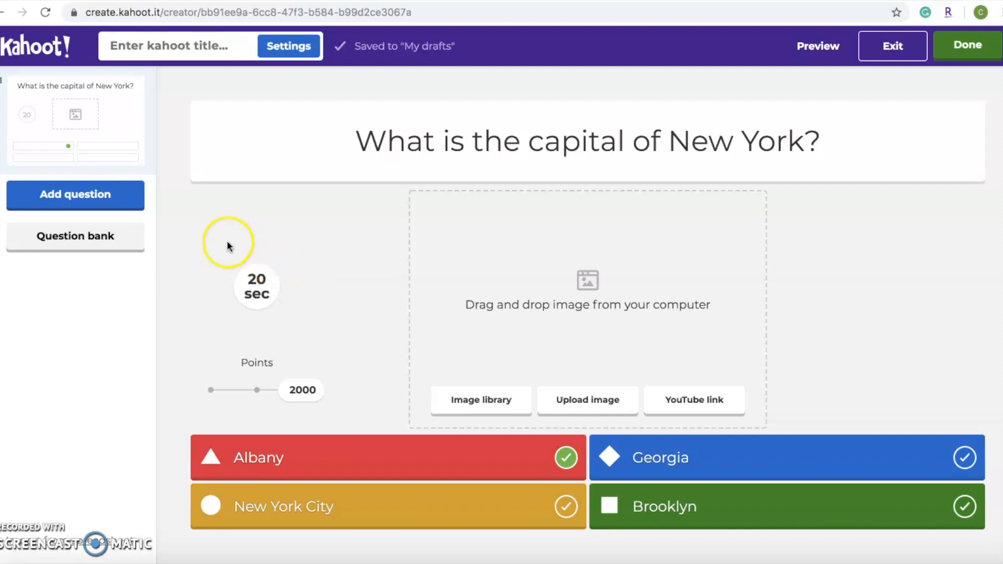
- Add a true or false question reading "New York is a country", correcting the spelling of "country"
{"action": "left_click", "coordinate": [120, 198]}
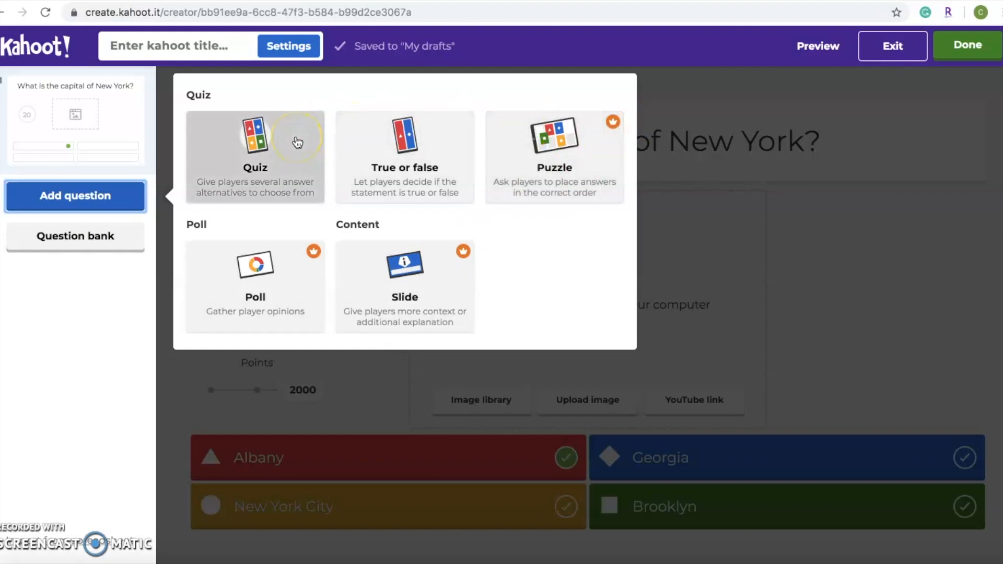
{"action": "left_click", "coordinate": [370, 152]}
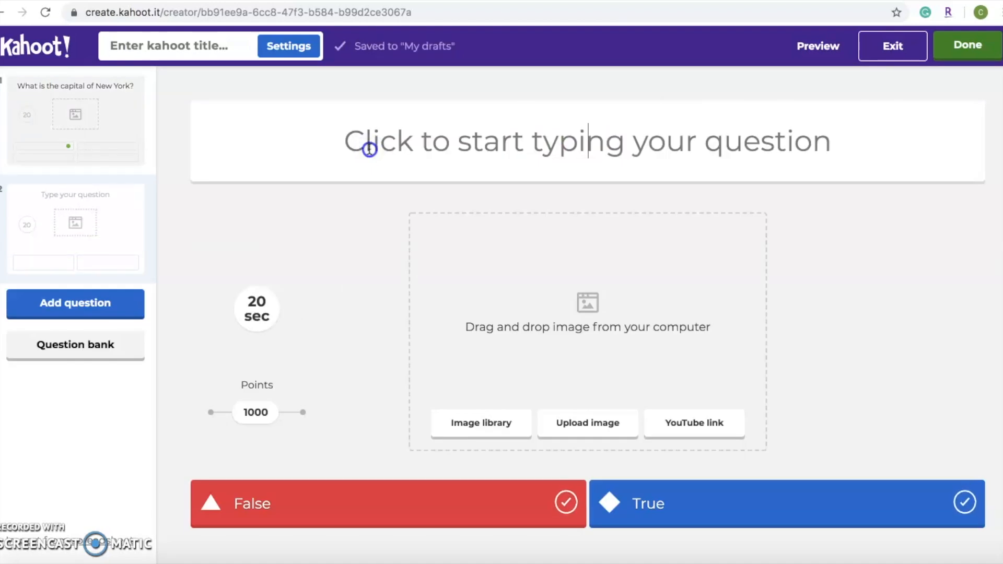
{"action": "left_click", "coordinate": [370, 150]}
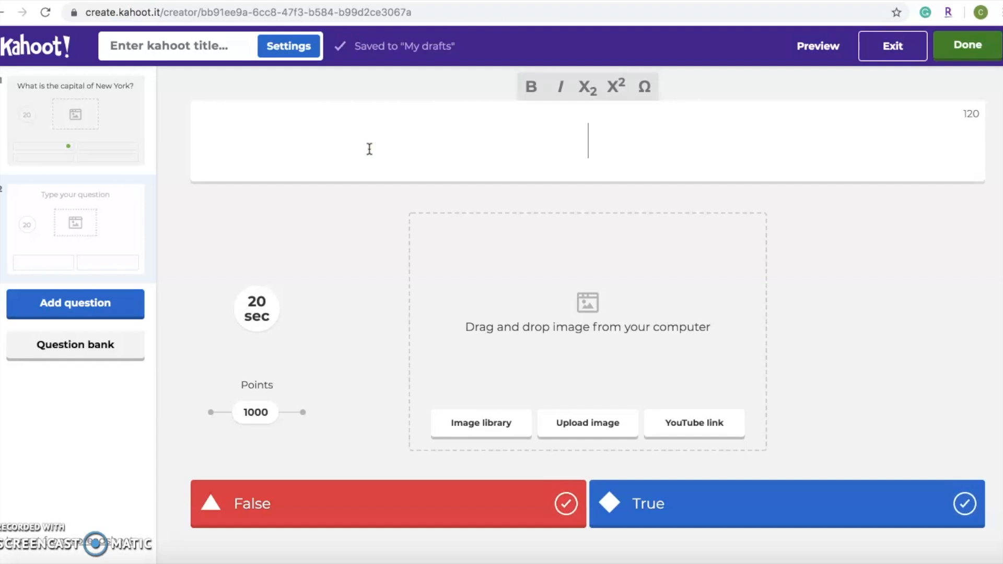
{"action": "type", "text": "New Yo"}
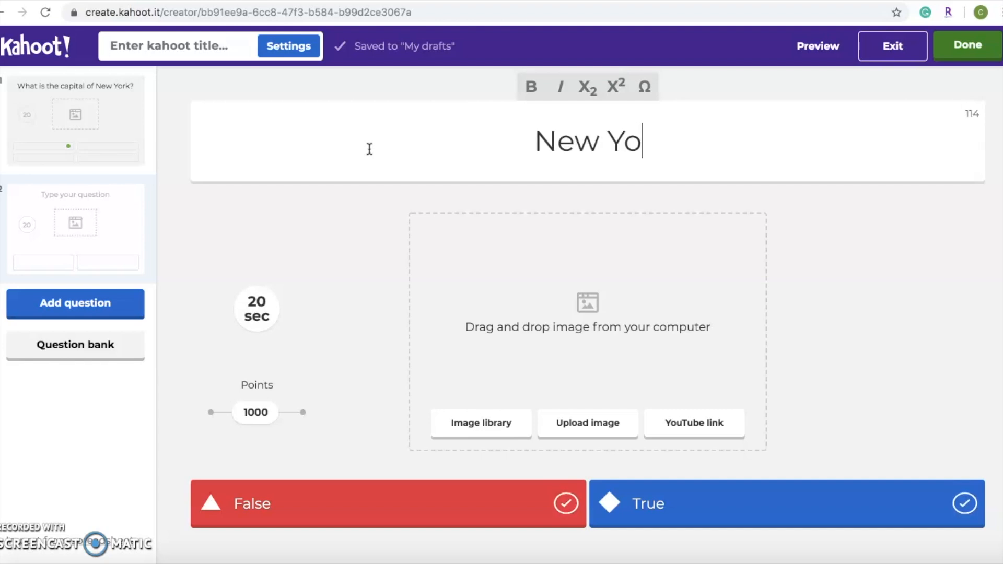
{"action": "type", "text": "rk is"}
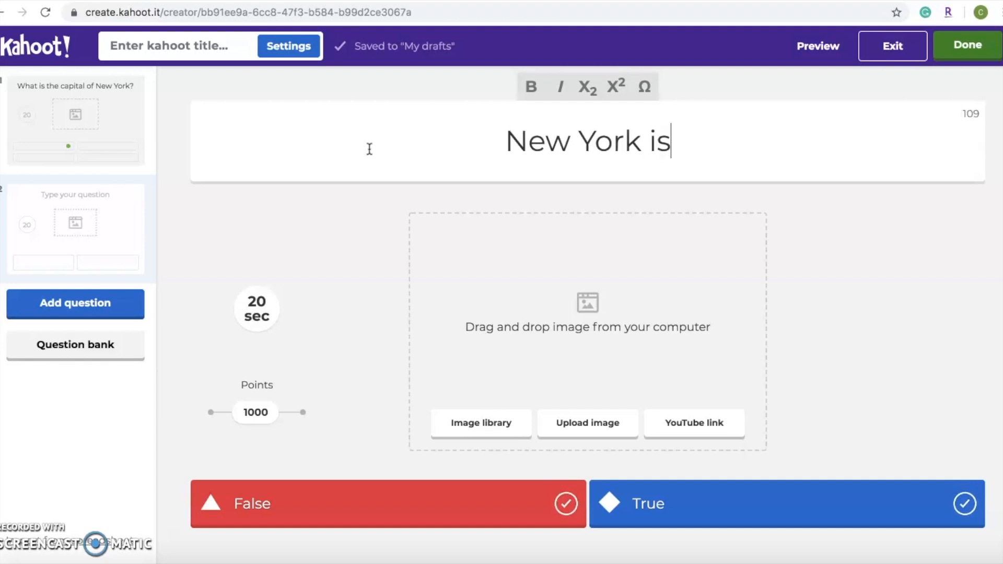
{"action": "type", "text": " a counrty"}
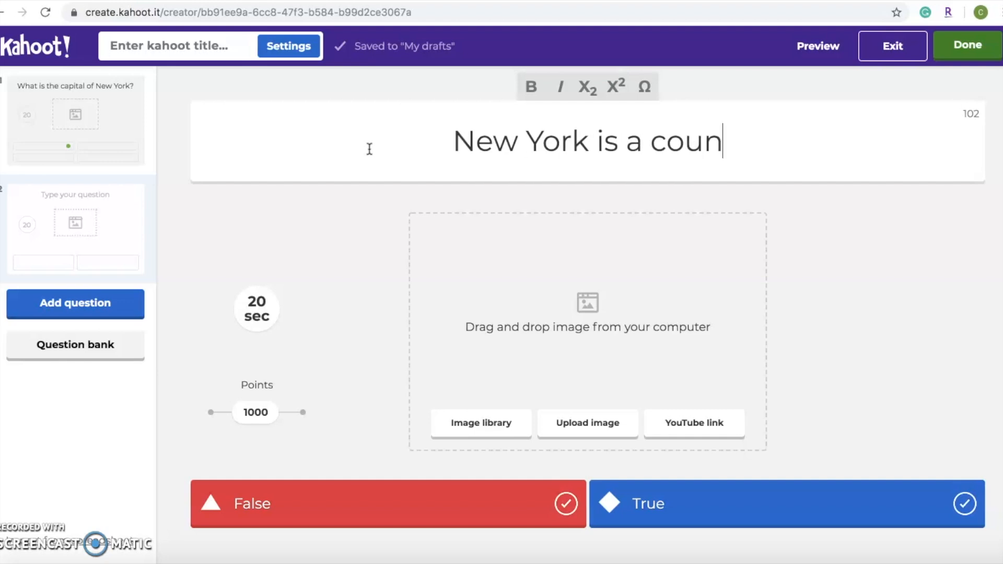
{"action": "key", "text": "BackSpace"}
{"action": "key", "text": "BackSpace"}
{"action": "key", "text": "BackSpace"}
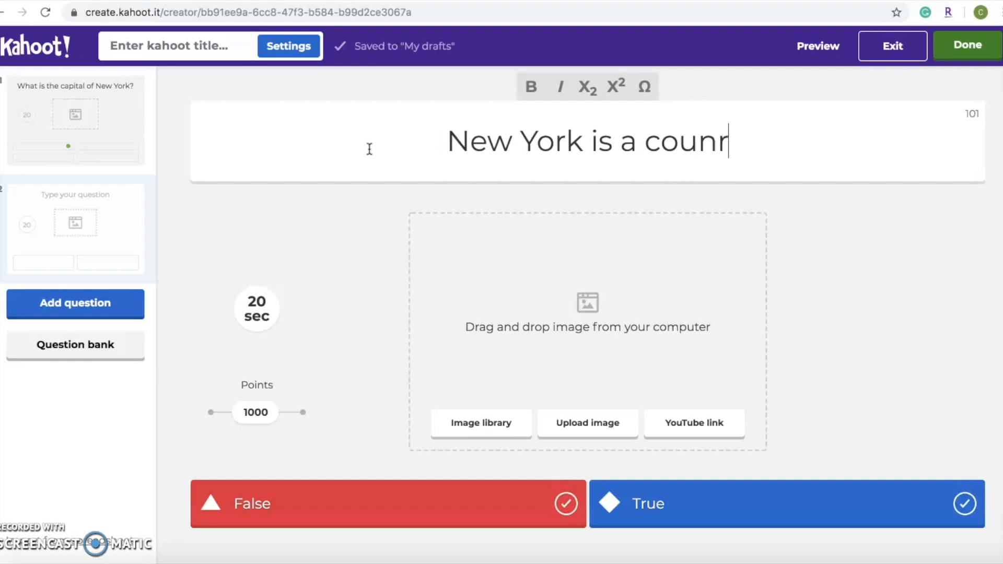
{"action": "key", "text": "BackSpace"}
{"action": "key", "text": "BackSpace"}
{"action": "type", "text": "n"}
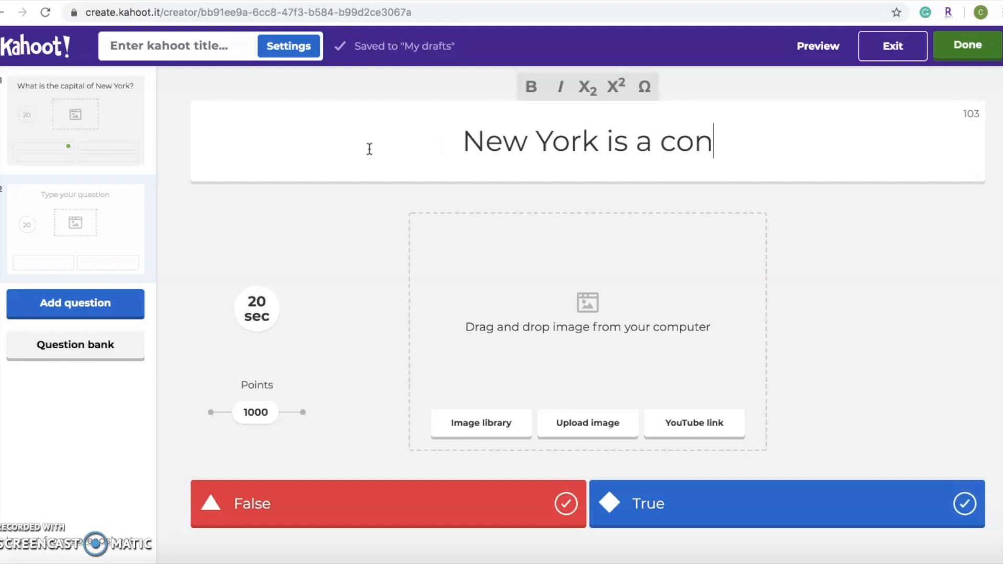
{"action": "type", "text": "try"}
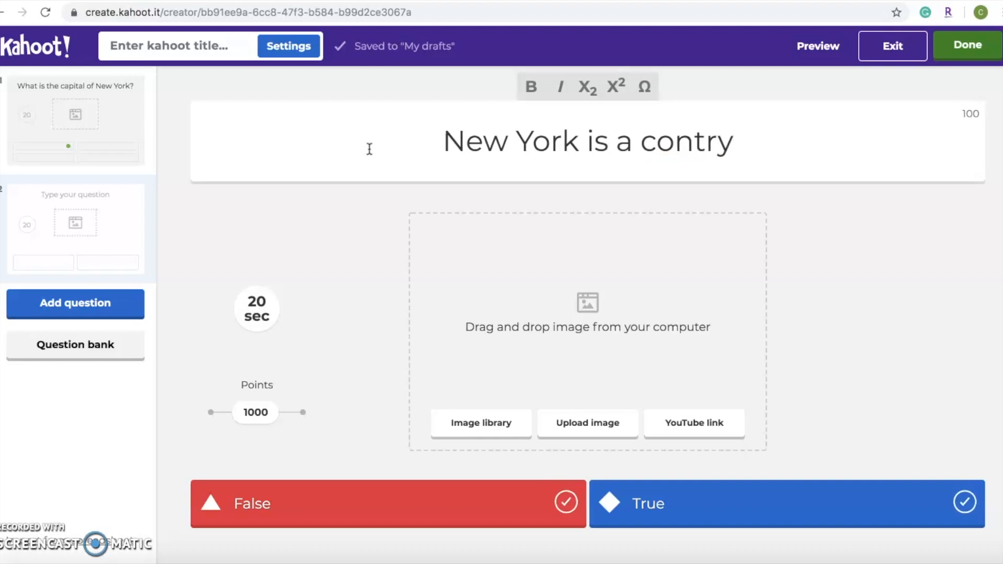
{"action": "right_click", "coordinate": [690, 142]}
{"action": "left_click", "coordinate": [724, 164]}
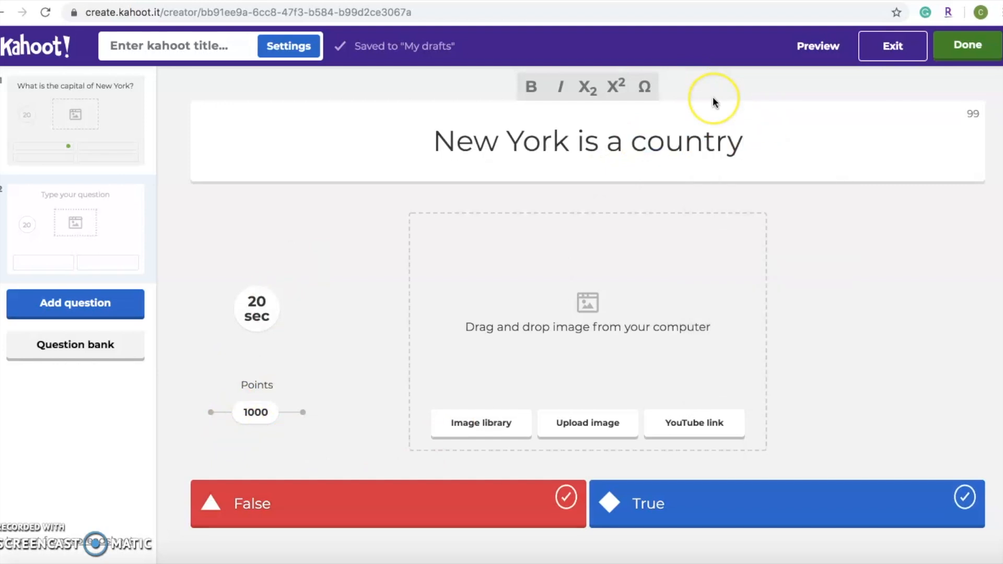
- Extend the second question's text with ", true or false?" and mark False as the correct answer
{"action": "type", "text": ", t"}
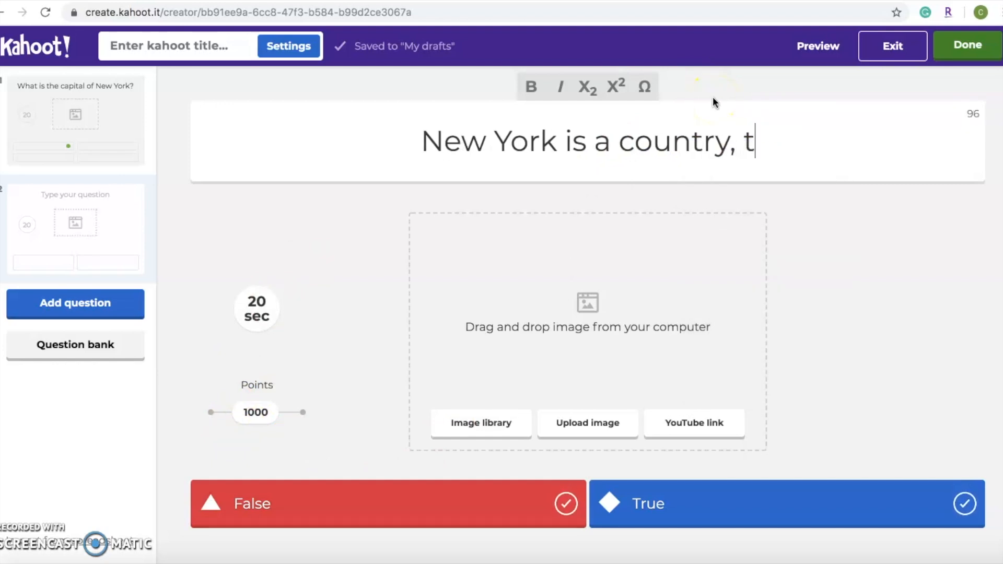
{"action": "type", "text": "rue or fal"}
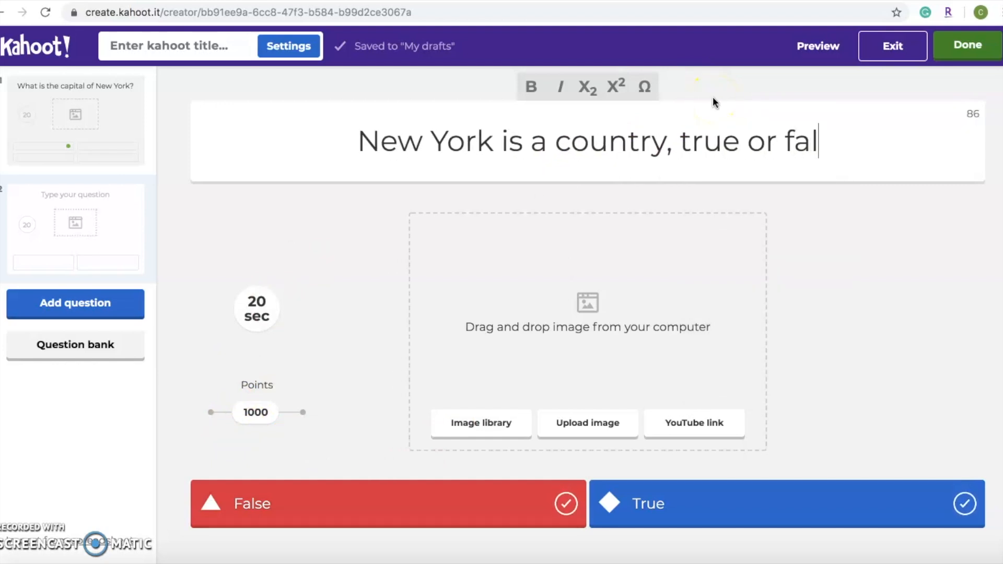
{"action": "type", "text": "se?"}
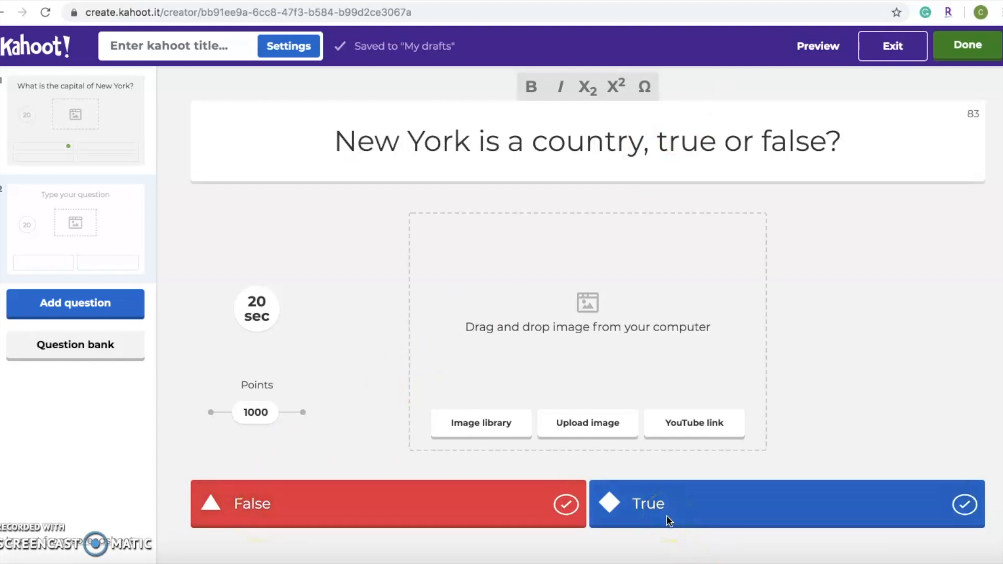
{"action": "left_click", "coordinate": [567, 505]}
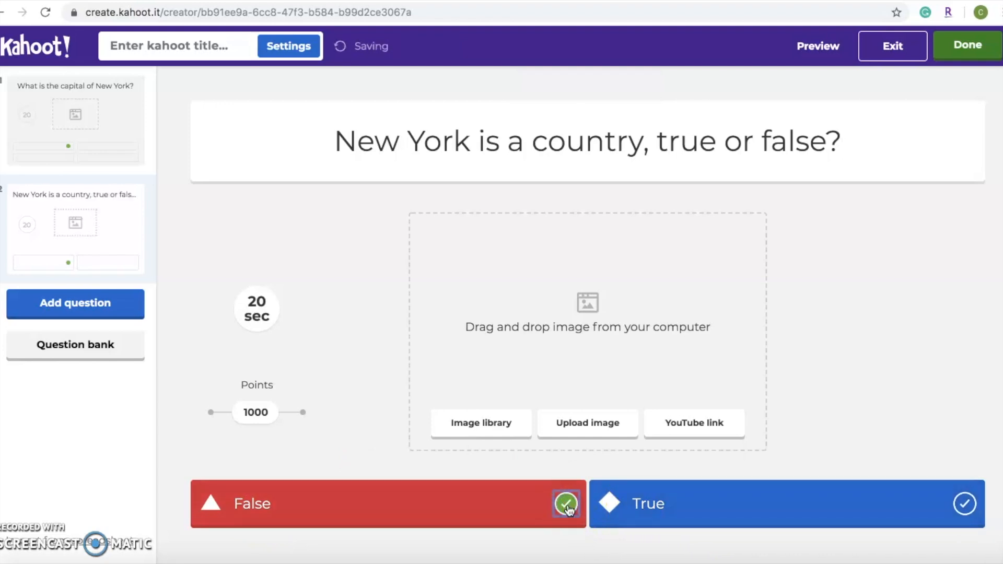
- Format the entire second question's text as bold and italic, trying subscript before applying superscript
{"action": "left_click", "coordinate": [446, 163]}
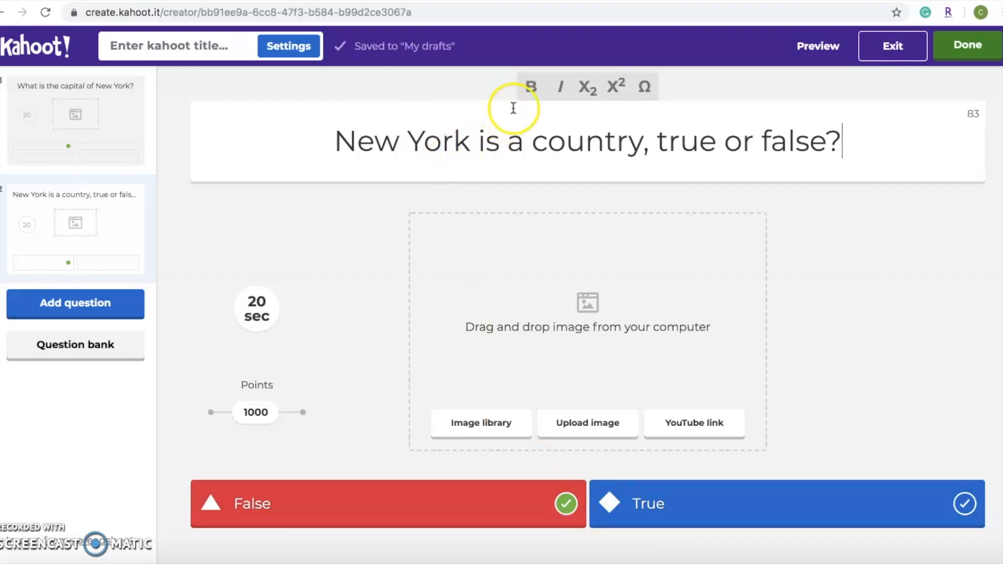
{"action": "left_click", "coordinate": [531, 90]}
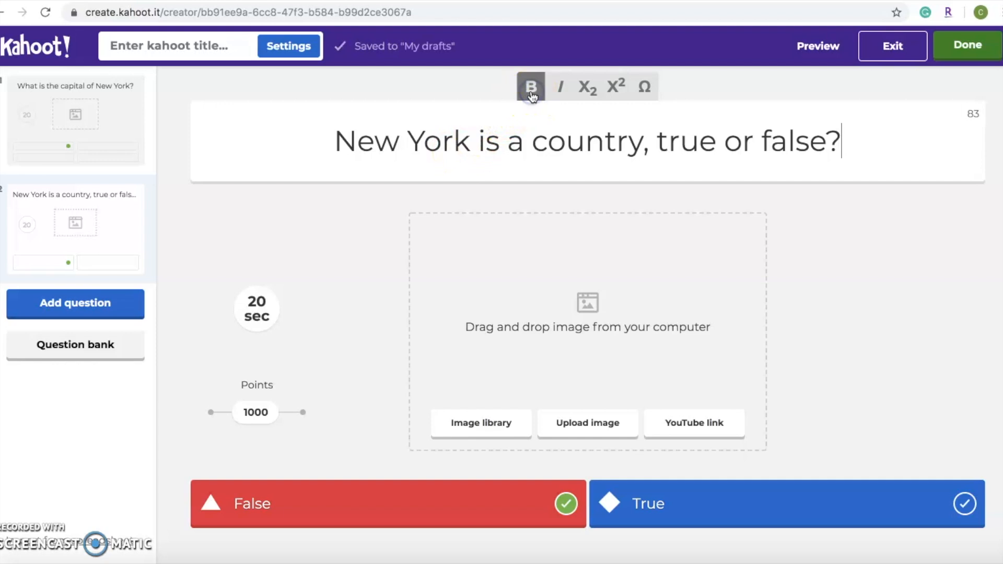
{"action": "triple_click", "coordinate": [532, 139]}
{"action": "left_click", "coordinate": [532, 83]}
{"action": "left_click", "coordinate": [560, 86]}
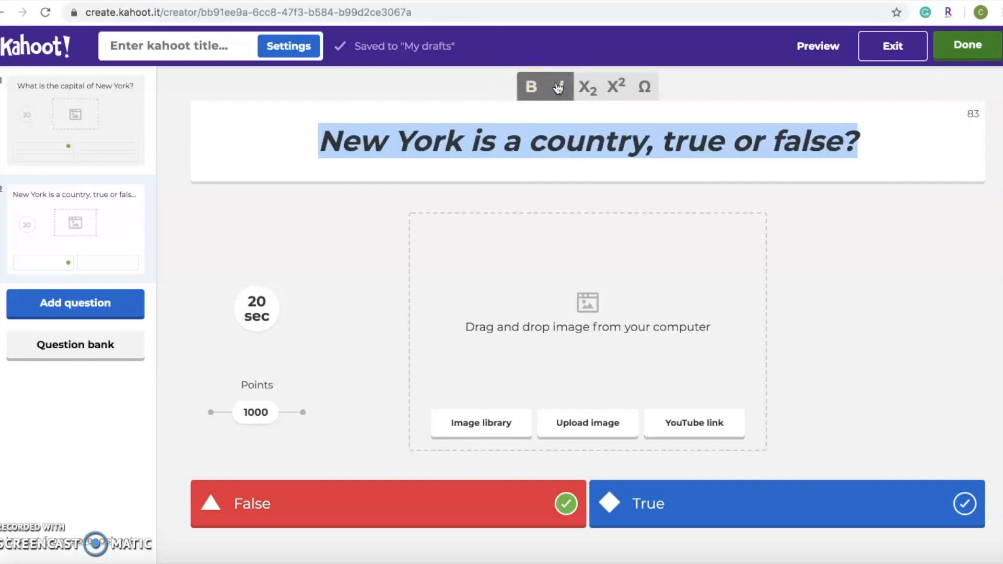
{"action": "left_click", "coordinate": [593, 86]}
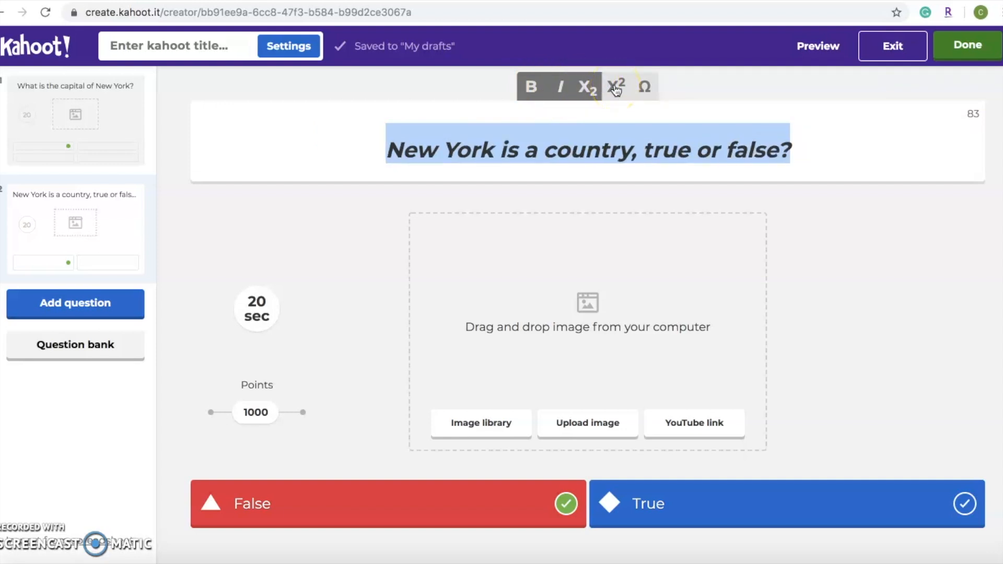
{"action": "left_click", "coordinate": [616, 88]}
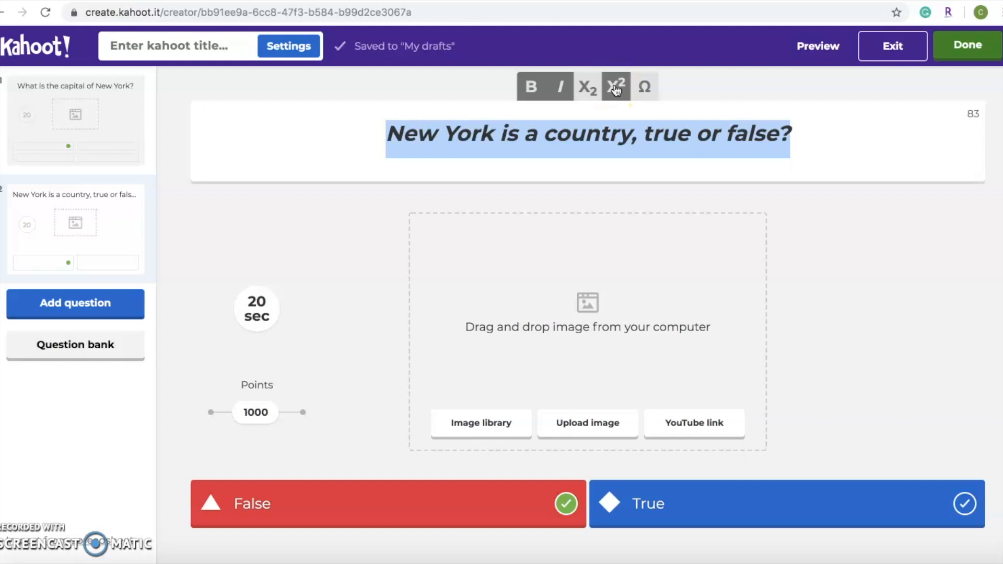
- Open the symbol picker for the second question's text and look through the special characters
{"action": "left_click", "coordinate": [644, 88]}
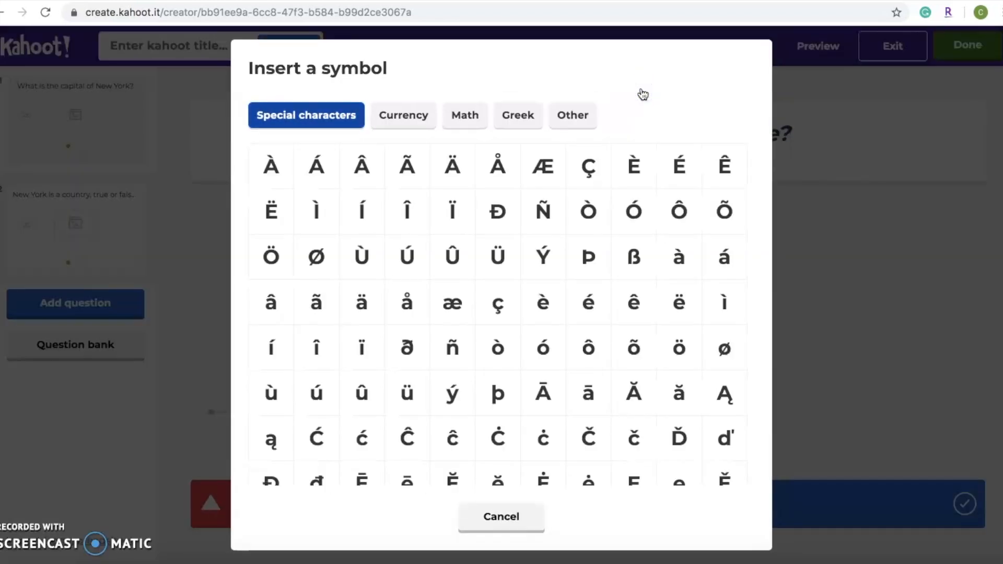
{"action": "scroll", "coordinate": [476, 219], "scroll_direction": "down", "scroll_amount": 3}
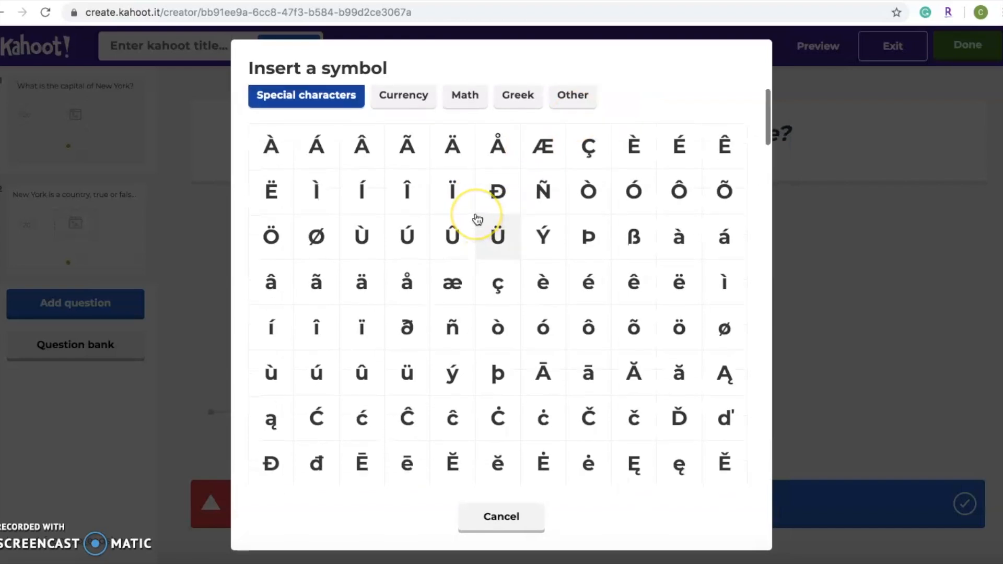
{"action": "scroll", "coordinate": [477, 219], "scroll_direction": "down", "scroll_amount": 10}
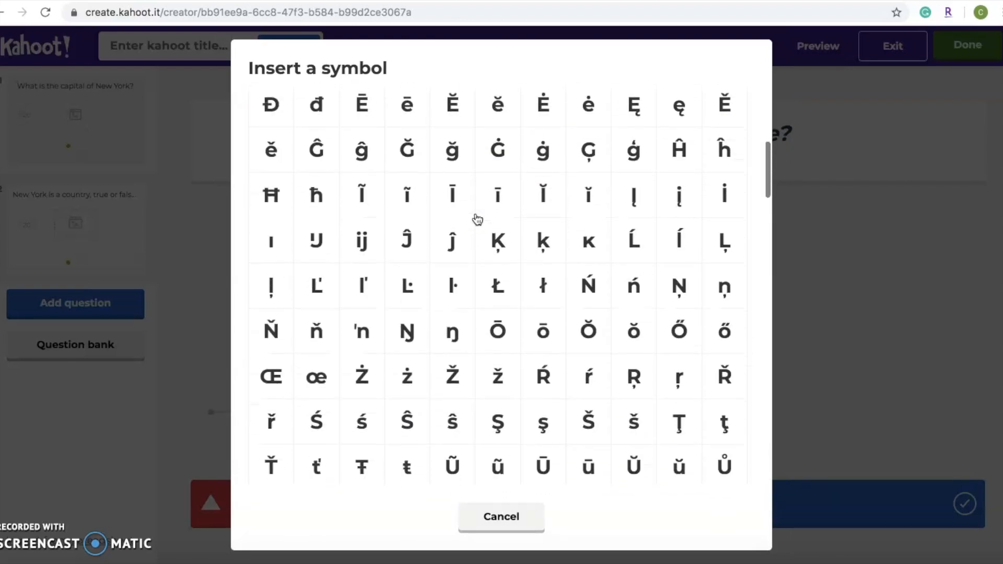
{"action": "scroll", "coordinate": [477, 219], "scroll_direction": "down", "scroll_amount": 12}
{"action": "scroll", "coordinate": [477, 222], "scroll_direction": "up", "scroll_amount": 13}
{"action": "scroll", "coordinate": [477, 223], "scroll_direction": "up", "scroll_amount": 10}
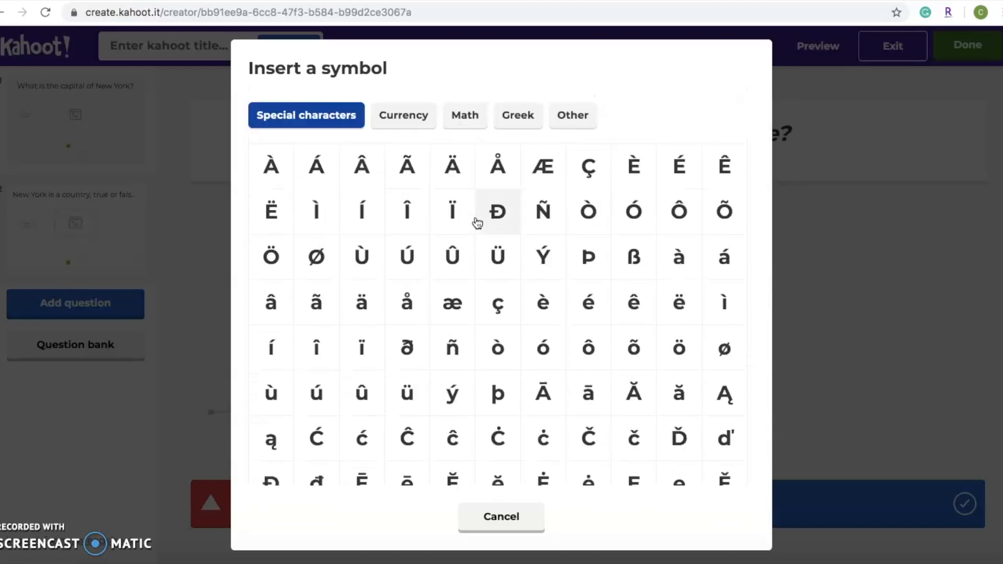
{"action": "scroll", "coordinate": [477, 223], "scroll_direction": "down", "scroll_amount": 20}
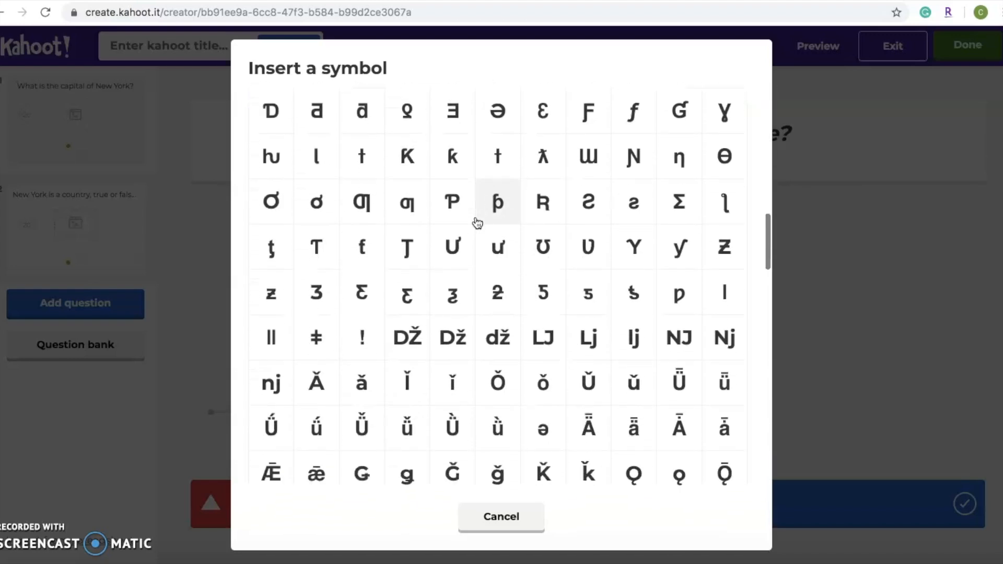
{"action": "scroll", "coordinate": [477, 223], "scroll_direction": "down", "scroll_amount": 7}
{"action": "scroll", "coordinate": [477, 230], "scroll_direction": "up", "scroll_amount": 10}
{"action": "left_click", "coordinate": [477, 238]}
{"action": "scroll", "coordinate": [477, 240], "scroll_direction": "up", "scroll_amount": 10}
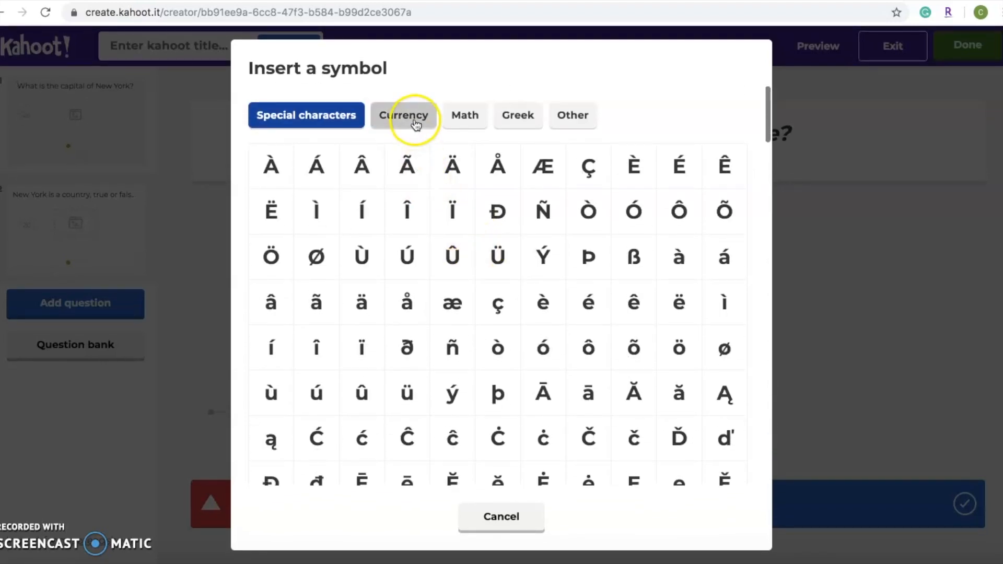
- Review the Currency, Math, Greek and Other symbol sets, and close the symbol picker without inserting anything
{"action": "left_click", "coordinate": [415, 120]}
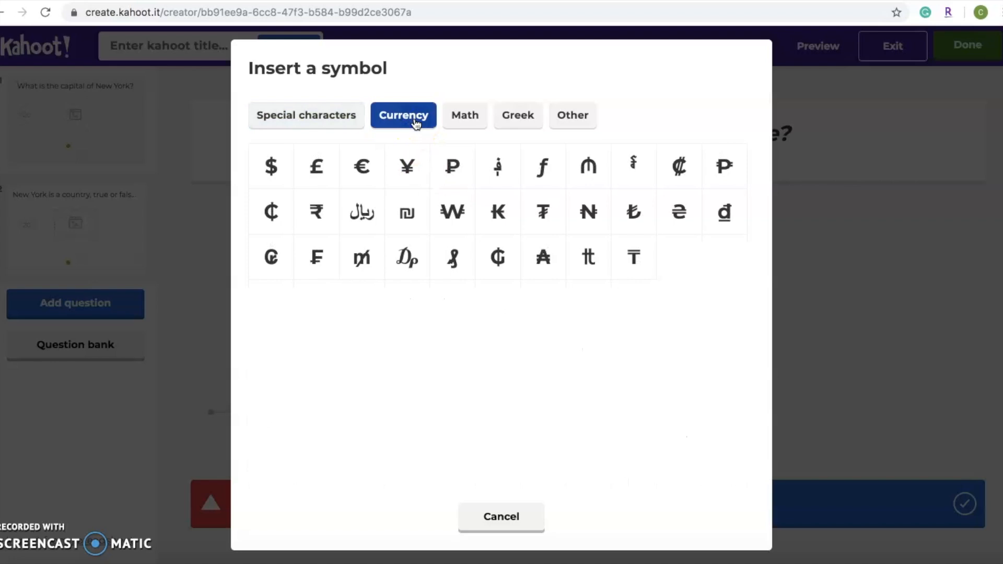
{"action": "left_click", "coordinate": [297, 163]}
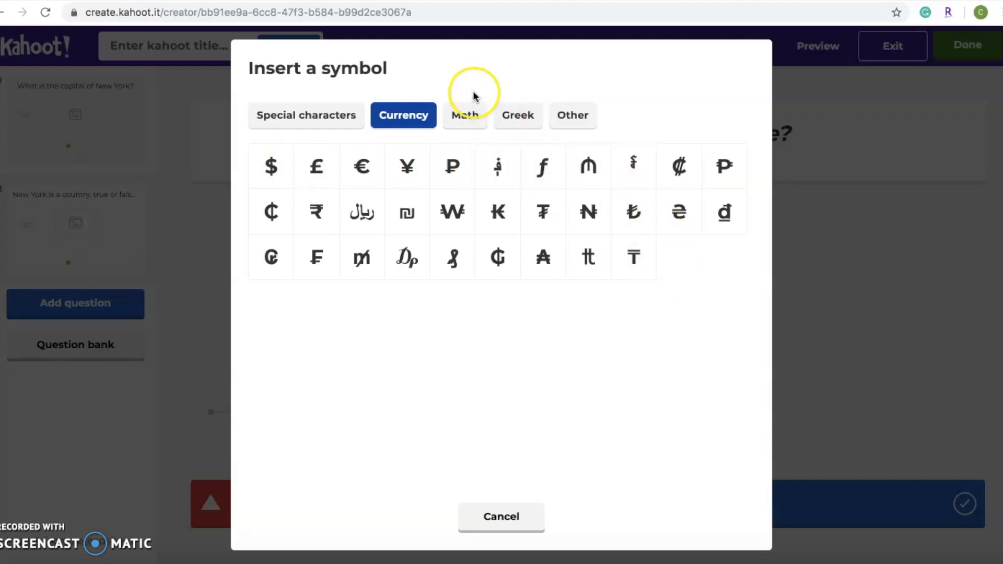
{"action": "left_click", "coordinate": [474, 118]}
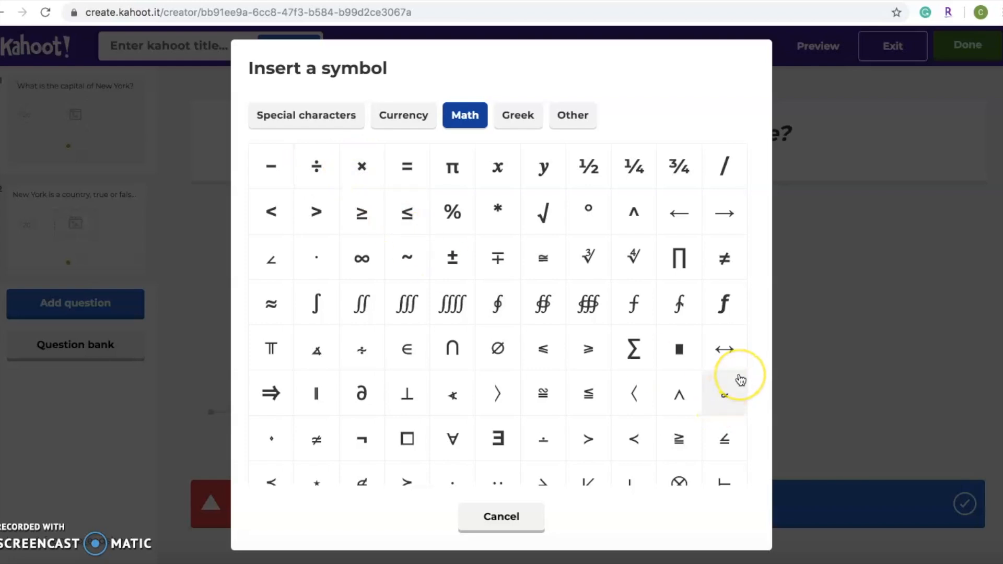
{"action": "scroll", "coordinate": [741, 380], "scroll_direction": "down", "scroll_amount": 1}
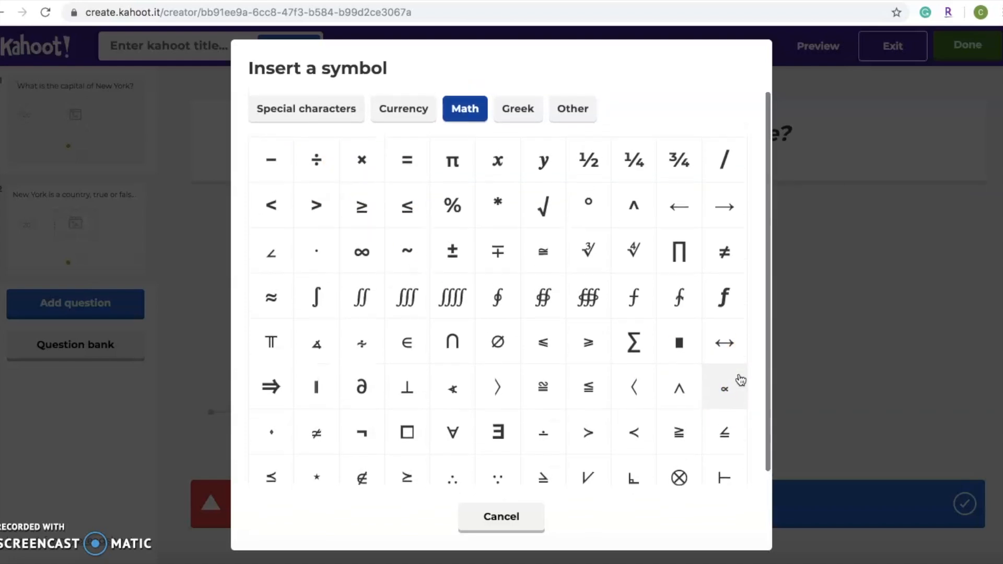
{"action": "scroll", "coordinate": [741, 380], "scroll_direction": "up", "scroll_amount": 1}
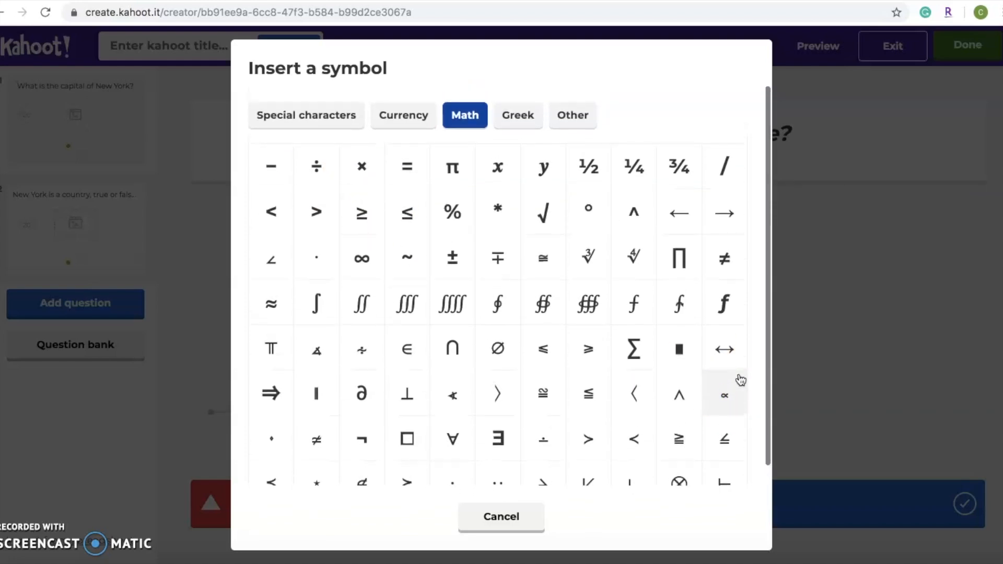
{"action": "left_click", "coordinate": [537, 121]}
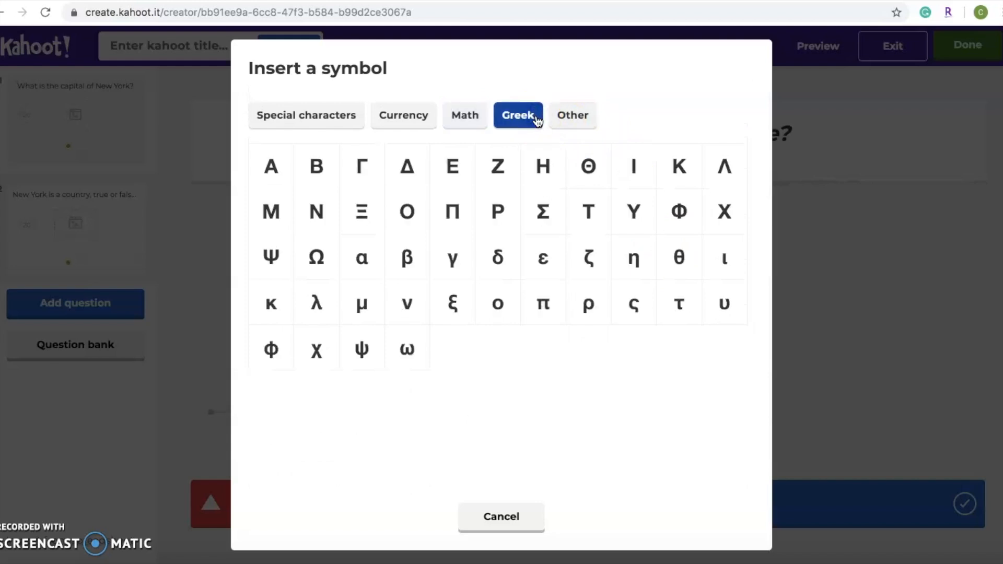
{"action": "left_click", "coordinate": [563, 118]}
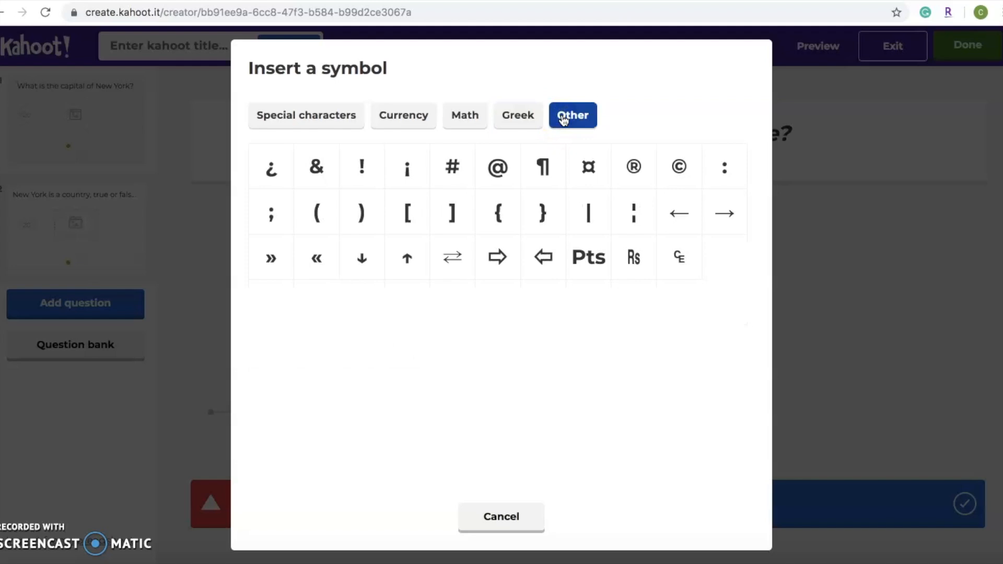
{"action": "left_click", "coordinate": [499, 516]}
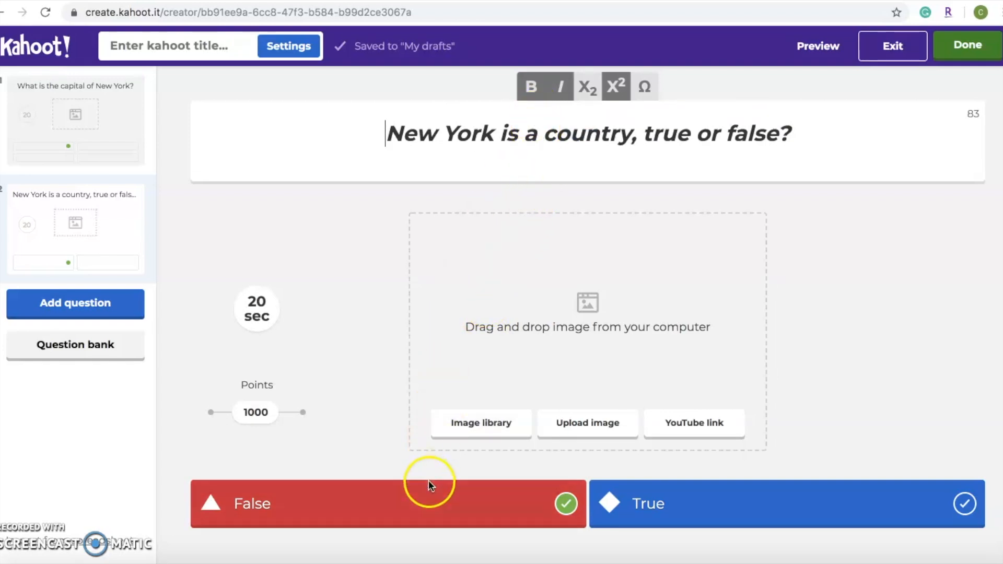
- Set the second question's time limit to 10 seconds and its points to 2000
{"action": "left_click", "coordinate": [267, 307]}
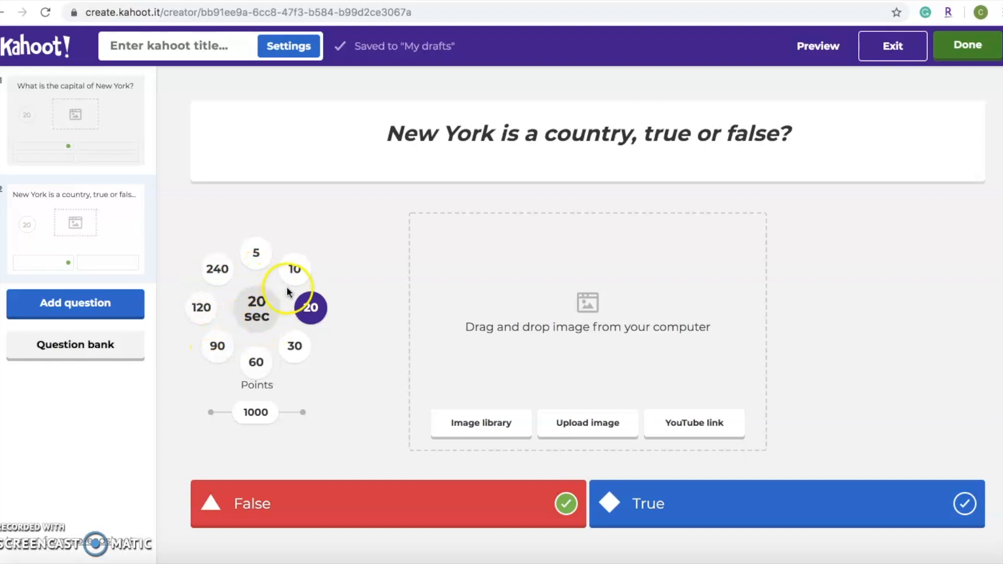
{"action": "left_click", "coordinate": [294, 269]}
{"action": "left_click_drag", "start_coordinate": [256, 411], "coordinate": [296, 408]}
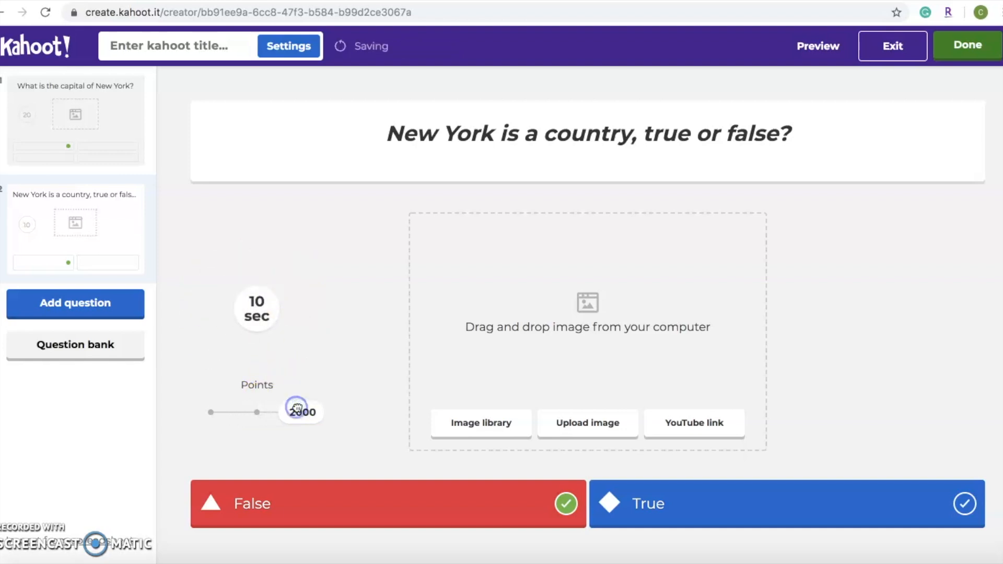